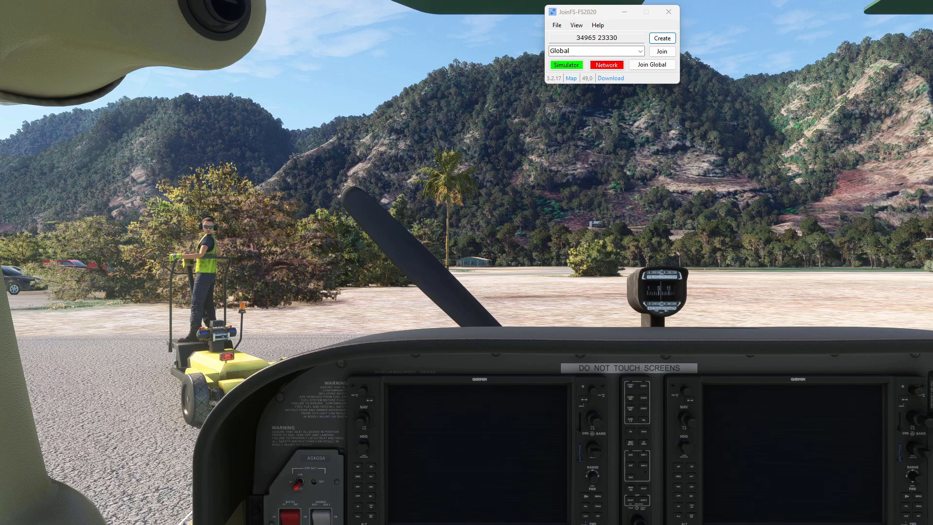
key("shift+Down")
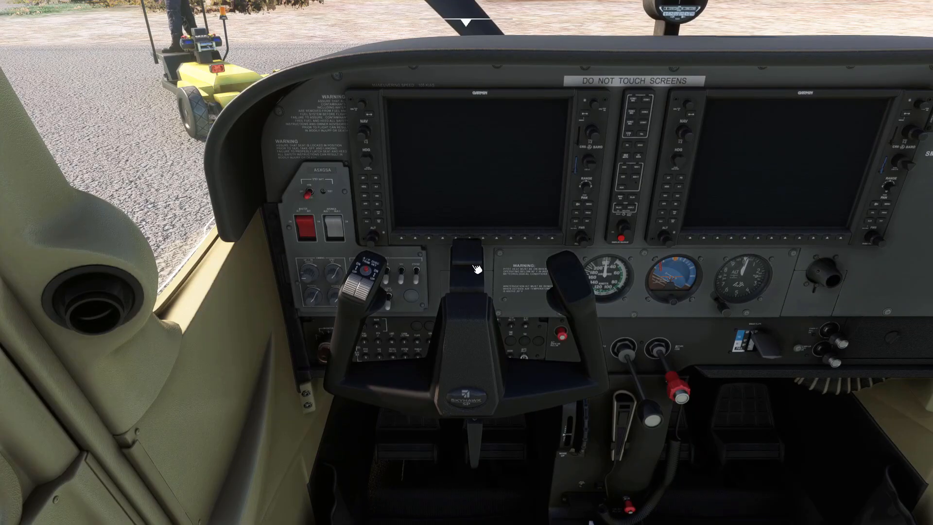
left_click(477, 266)
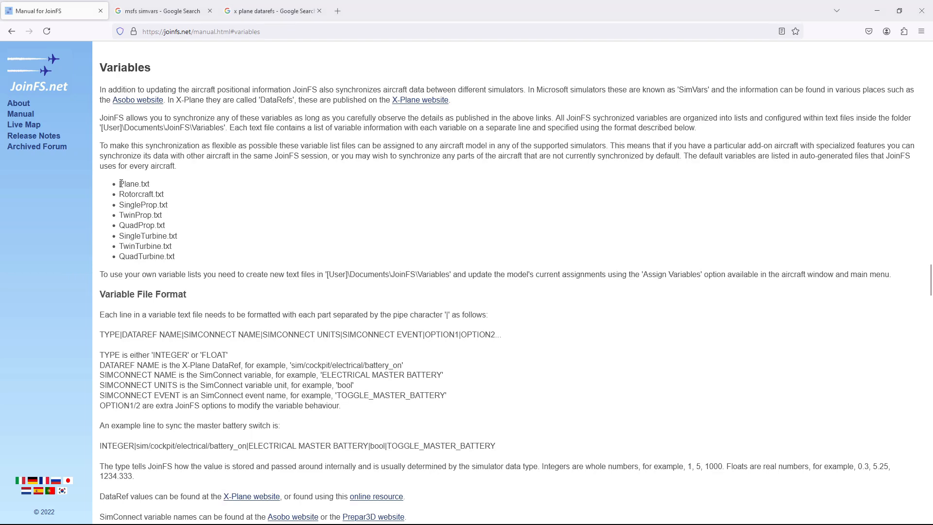
Read the JoinFS manual's Variables section, examining the default variable files and each part of the variable line format
left_click_drag(120, 183, 182, 260)
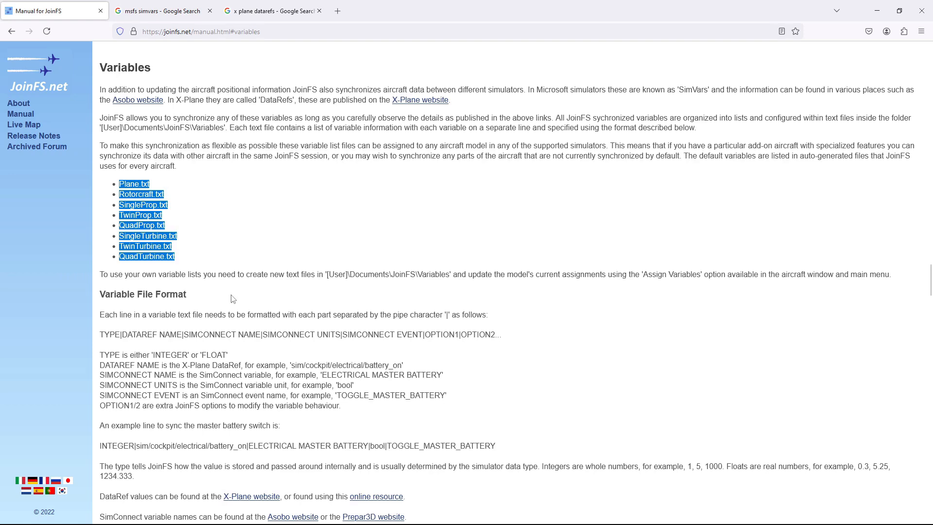
left_click(107, 335)
left_click_drag(100, 335, 515, 338)
left_click(175, 353)
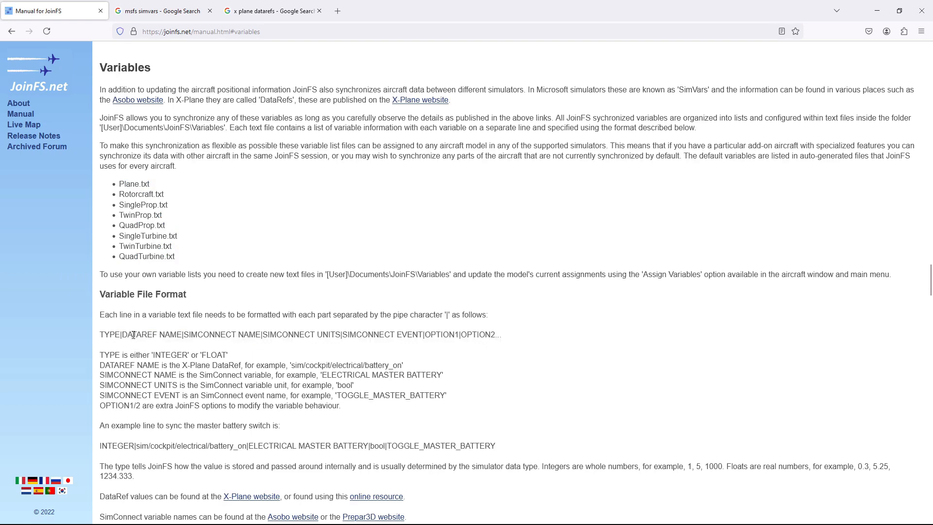
left_click_drag(123, 336, 182, 337)
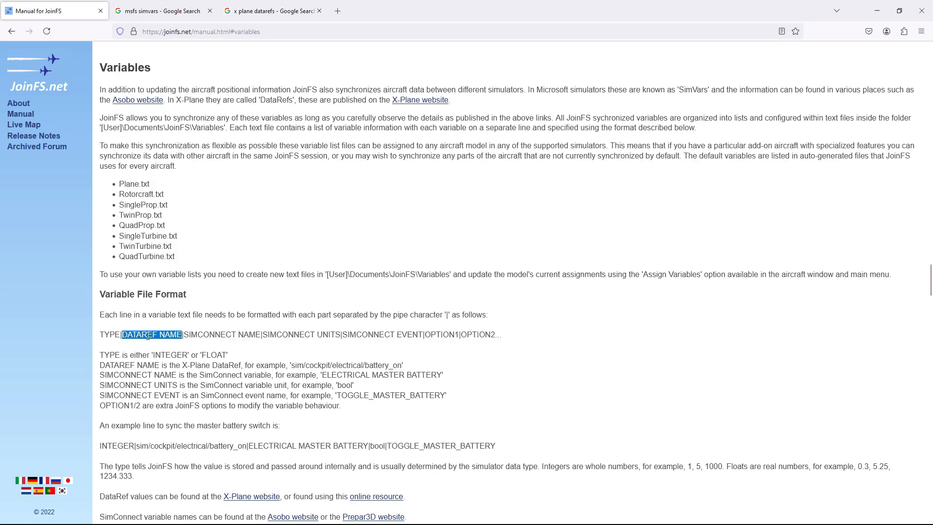
left_click(175, 339)
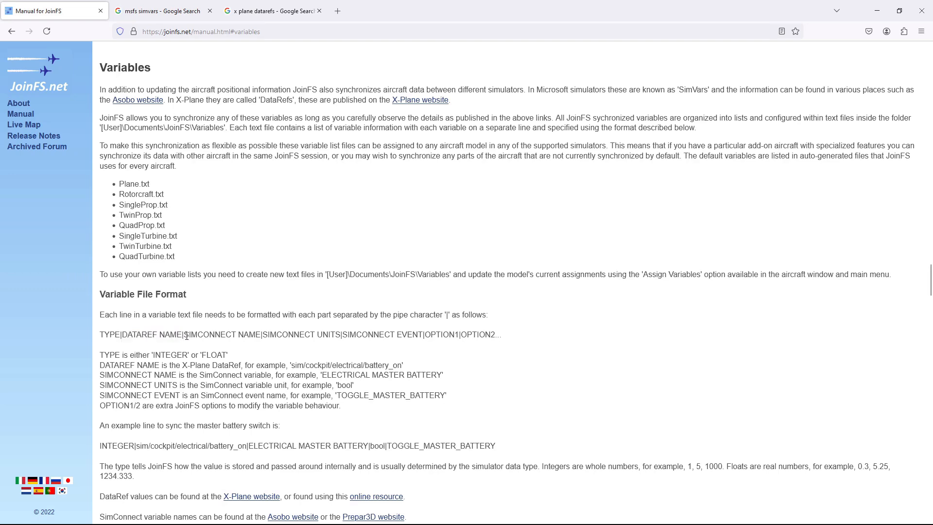
left_click_drag(185, 336, 261, 336)
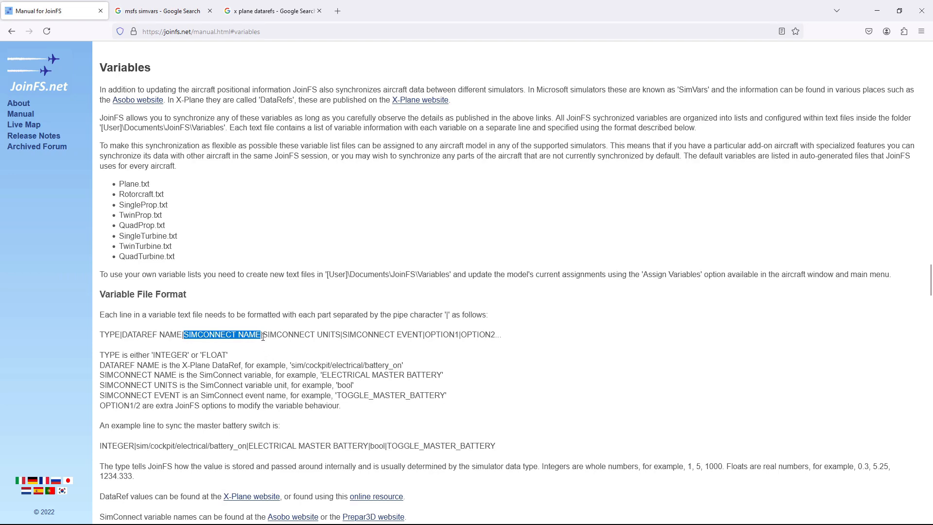
left_click_drag(263, 335, 497, 339)
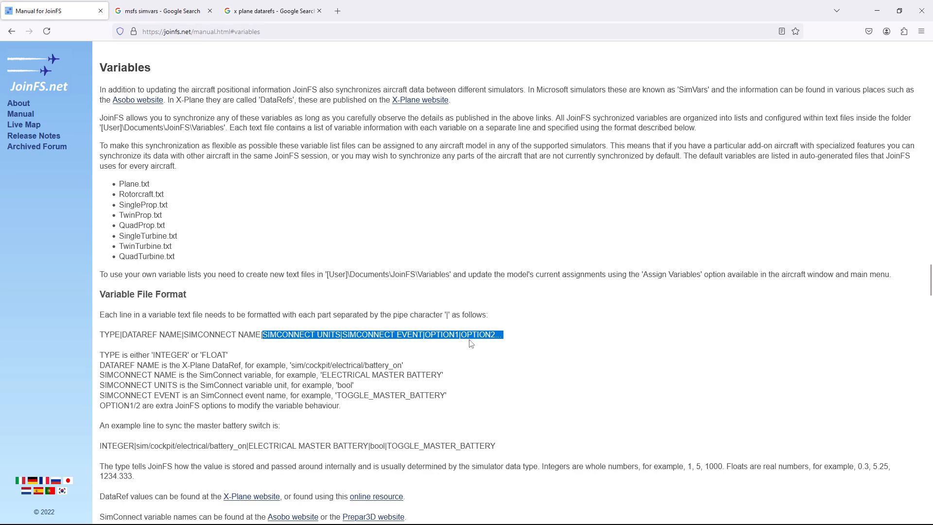
Open the Aircraft Control Variables page of the Flight Simulator SDK documentation from the "msfs simvars" search results
left_click(159, 12)
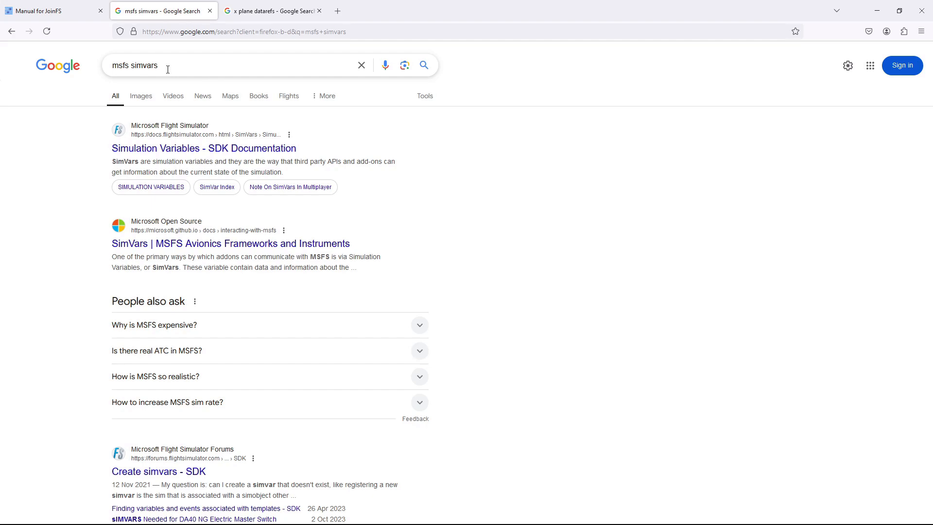
left_click(193, 149)
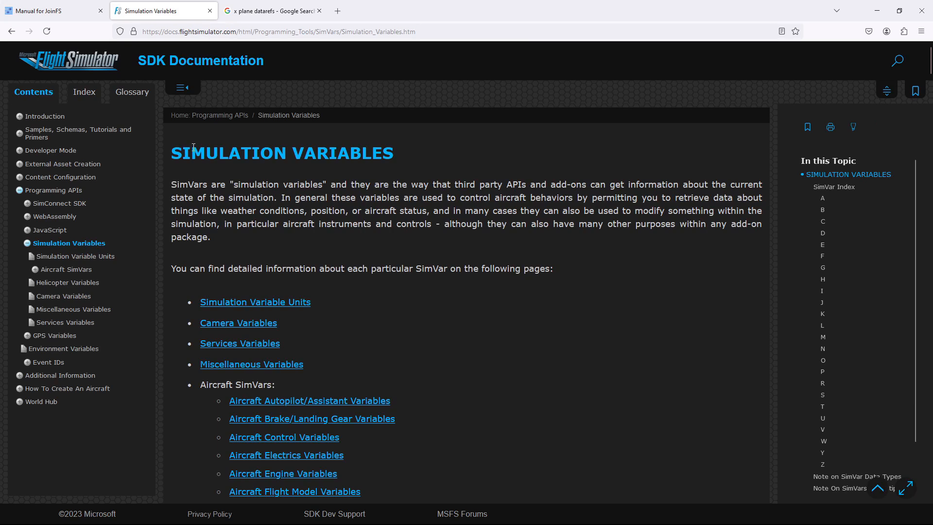
left_click(35, 271)
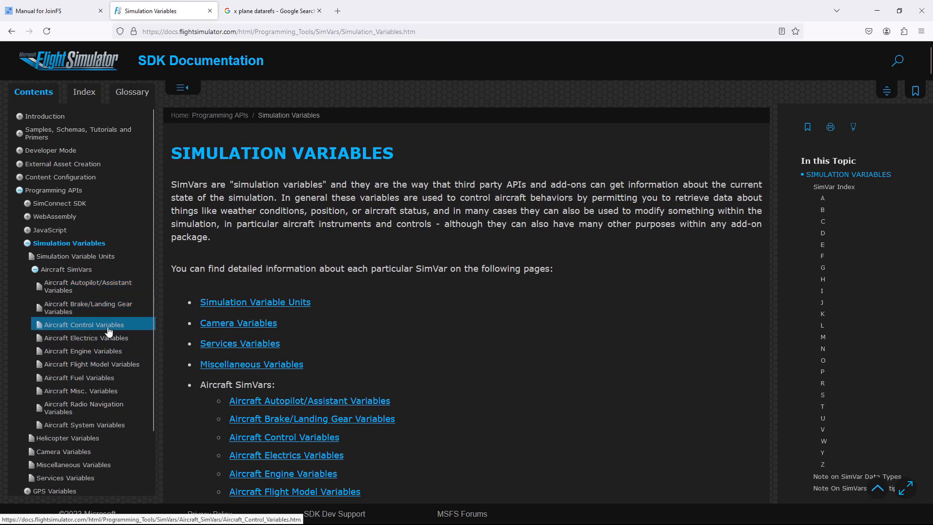
left_click(110, 328)
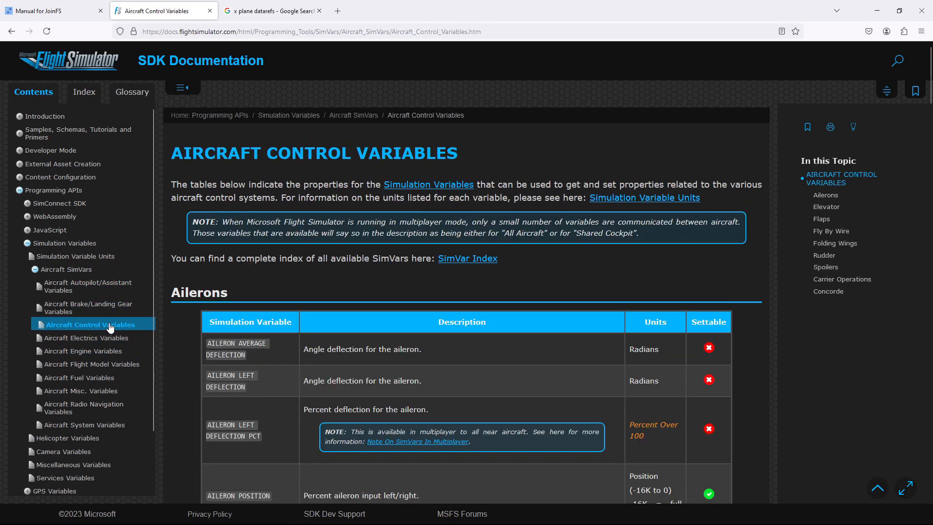
Examine the aileron, elevator and flaps variable tables, comparing the names, units and settable status of each variable
scroll(181, 328, "down", 1)
scroll(180, 328, "down", 2)
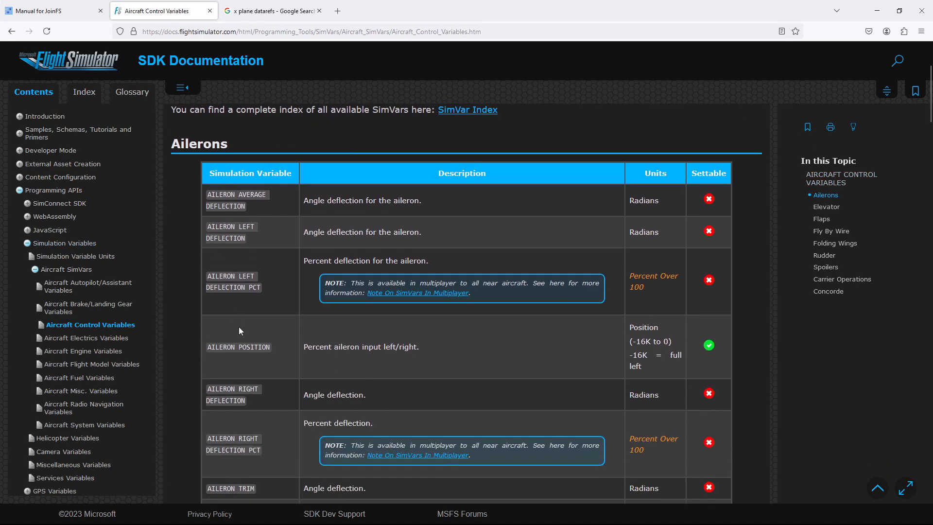
scroll(185, 217, "down", 10)
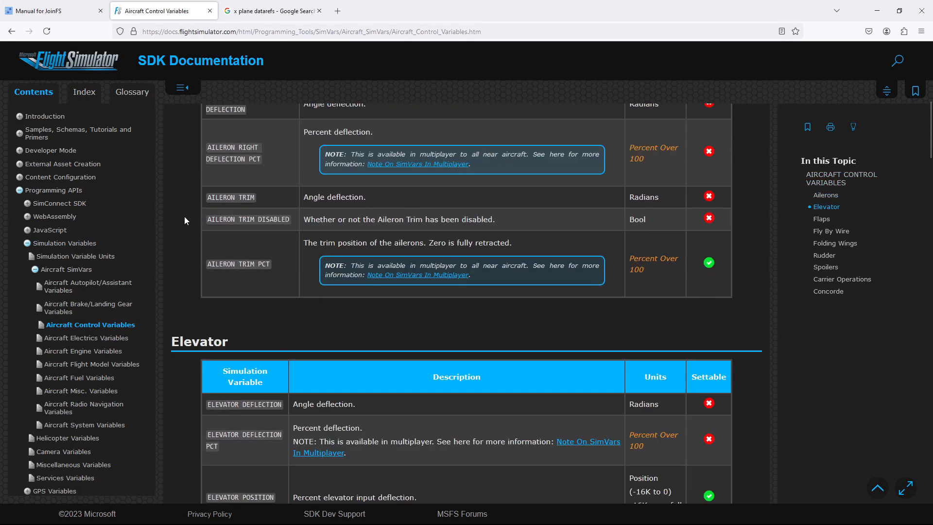
scroll(187, 242, "down", 15)
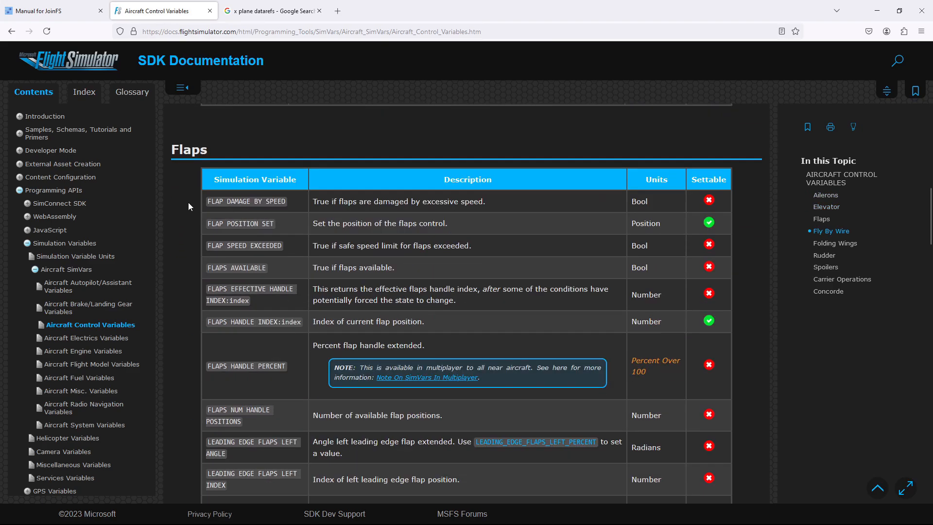
scroll(193, 214, "down", 8)
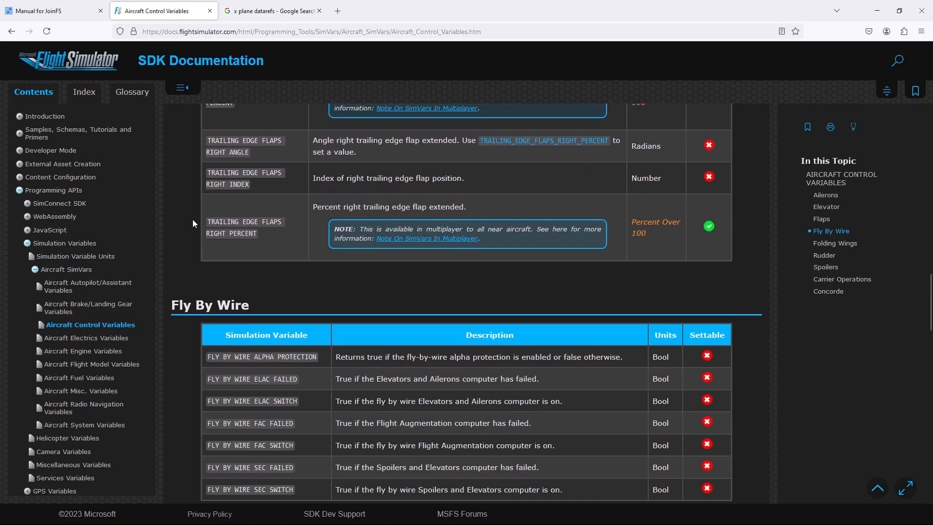
scroll(193, 220, "up", 8)
scroll(203, 222, "up", 12)
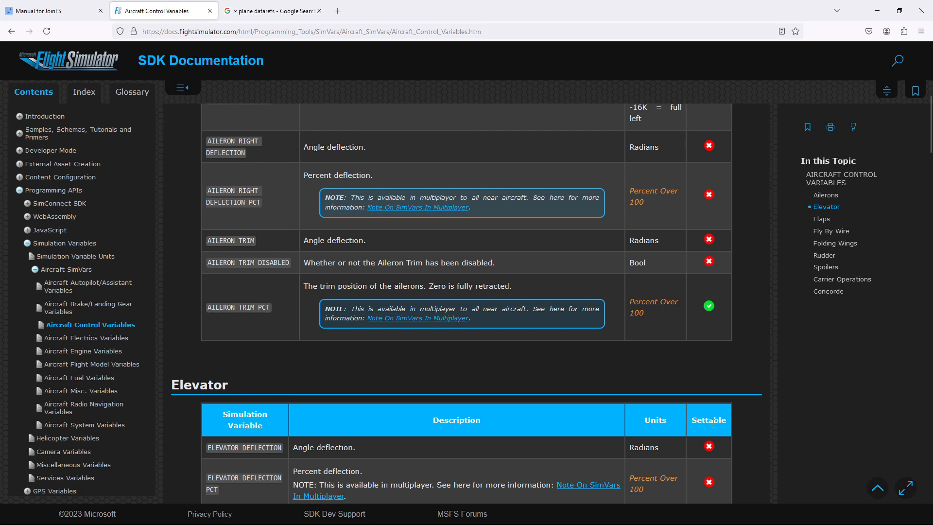
scroll(713, 423, "down", 5)
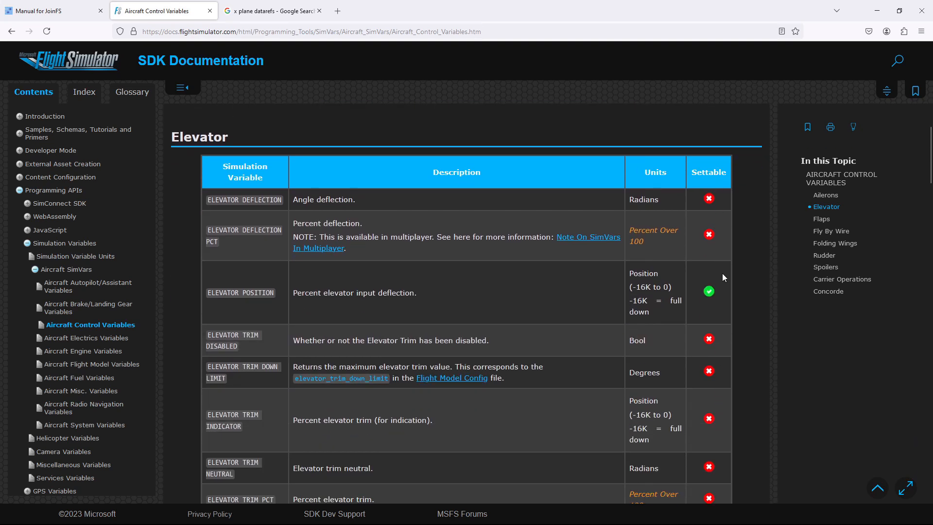
scroll(729, 329, "down", 3)
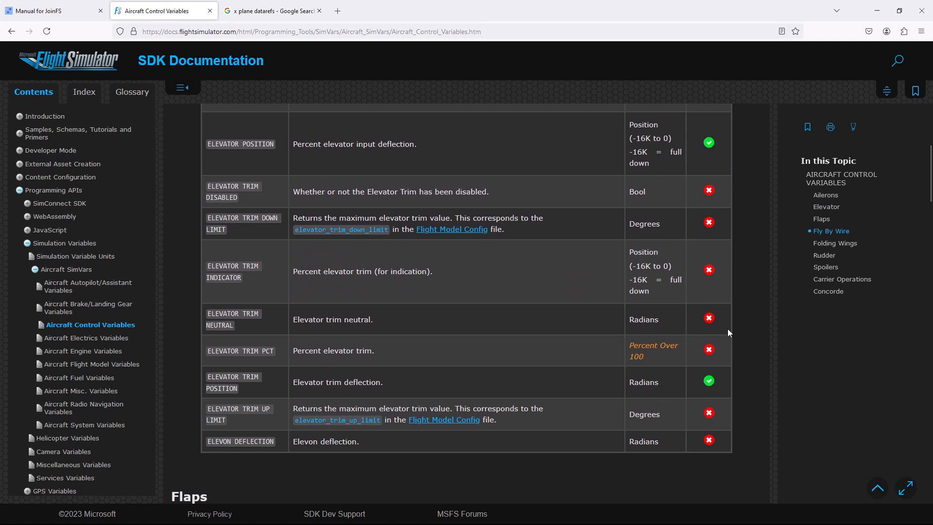
scroll(727, 330, "up", 4)
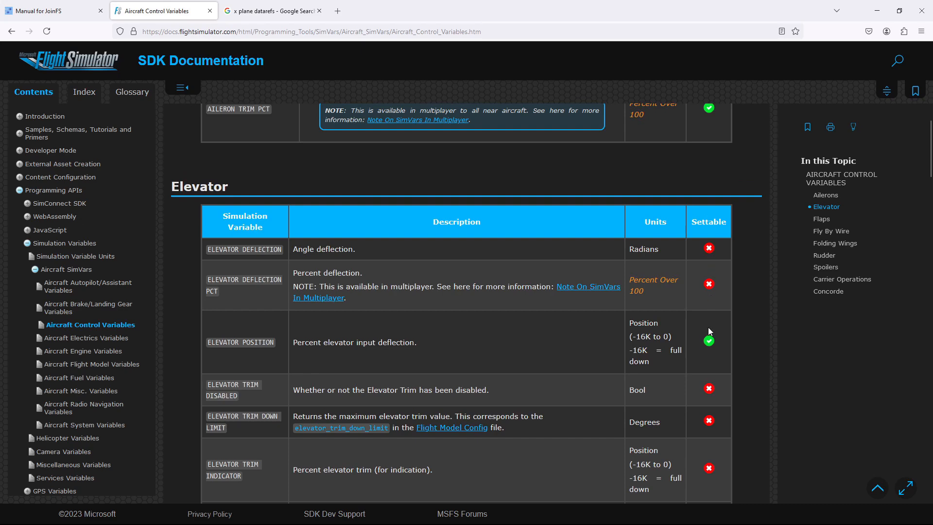
scroll(711, 332, "down", 8)
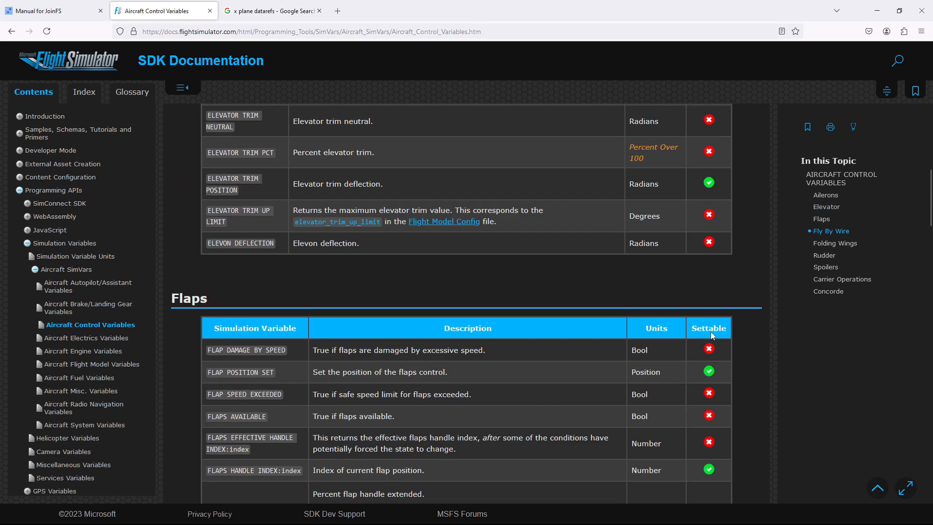
scroll(325, 105, "down", 4)
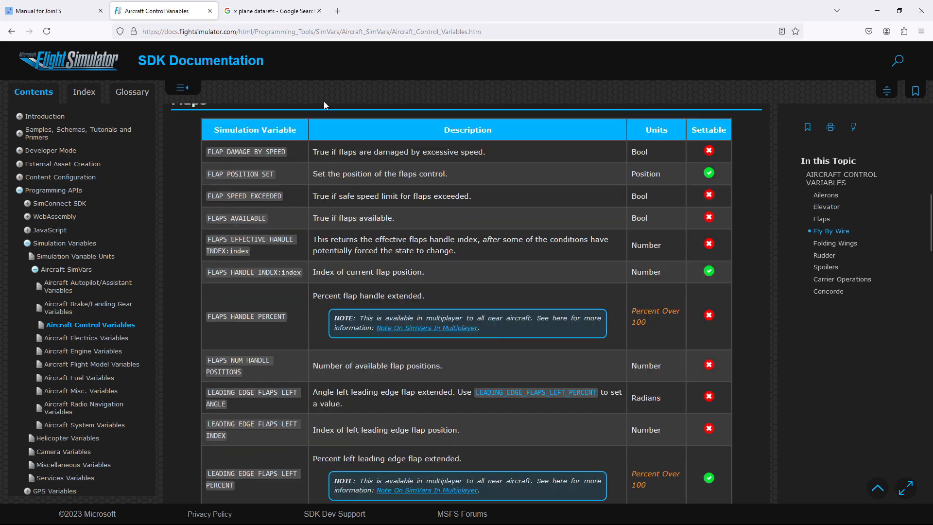
Open the X-Plane Datarefs page from the "x plane datarefs" results and filter it to Current status and version 12.2.0
left_click(270, 13)
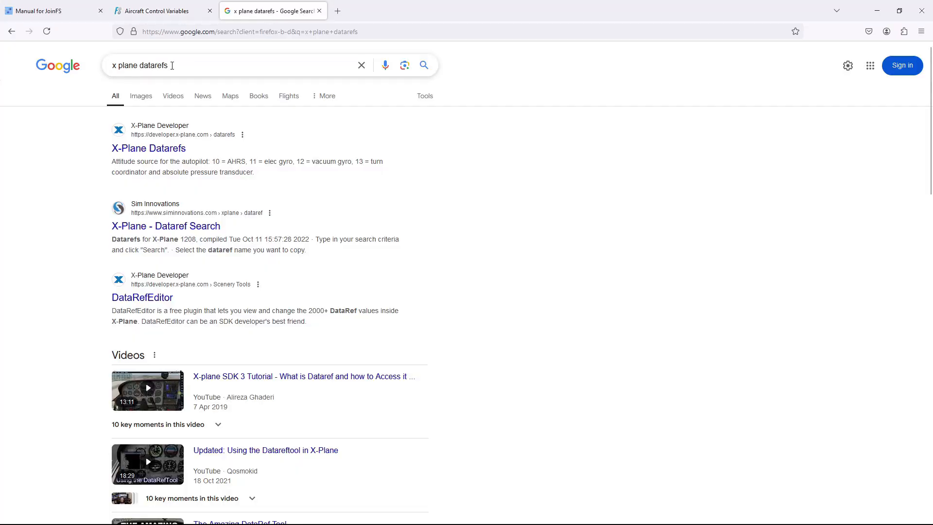
left_click(163, 148)
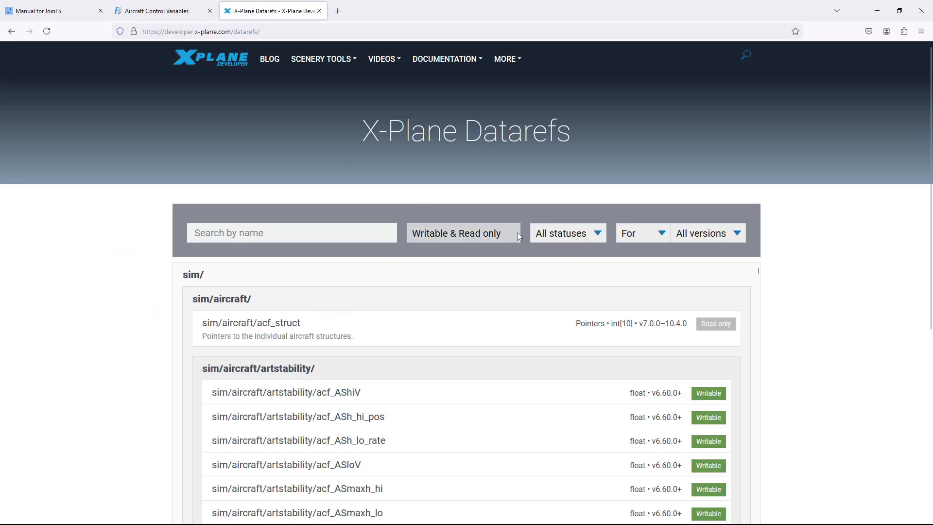
left_click(581, 235)
left_click(572, 276)
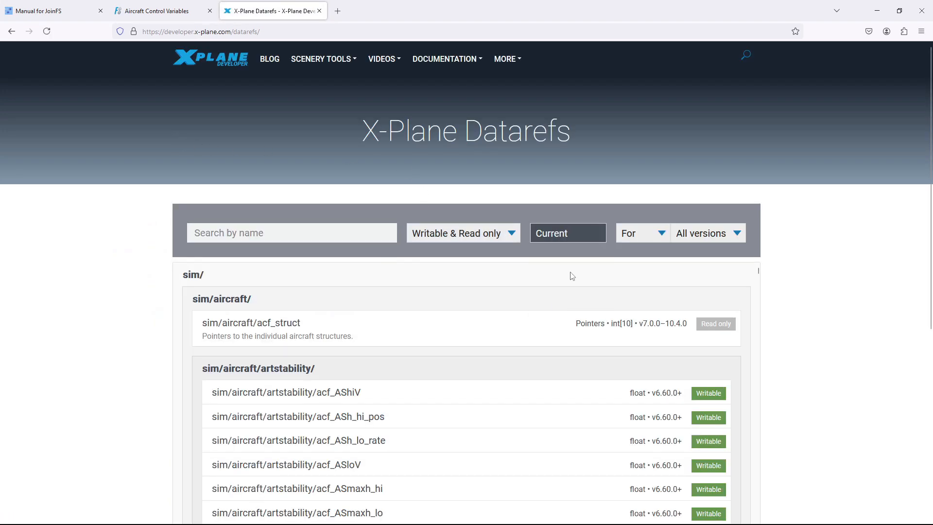
left_click(711, 234)
left_click(690, 272)
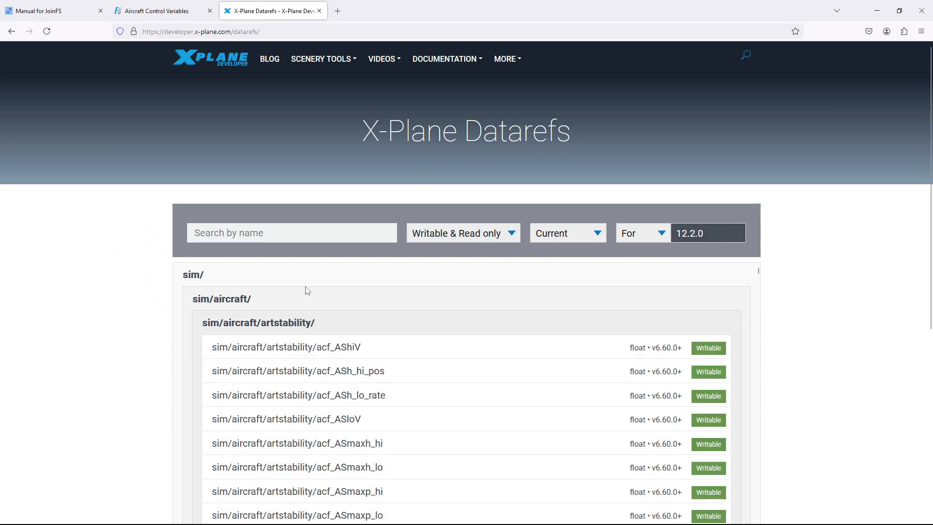
Search the X-Plane datarefs for "flap" and examine the matching names, types and writable status under sim/aircraft
left_click(282, 234)
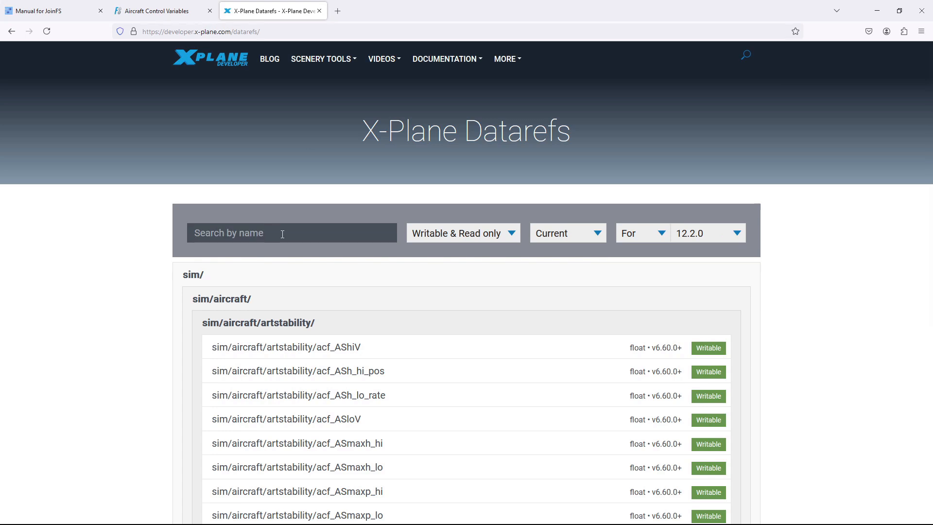
type("flap")
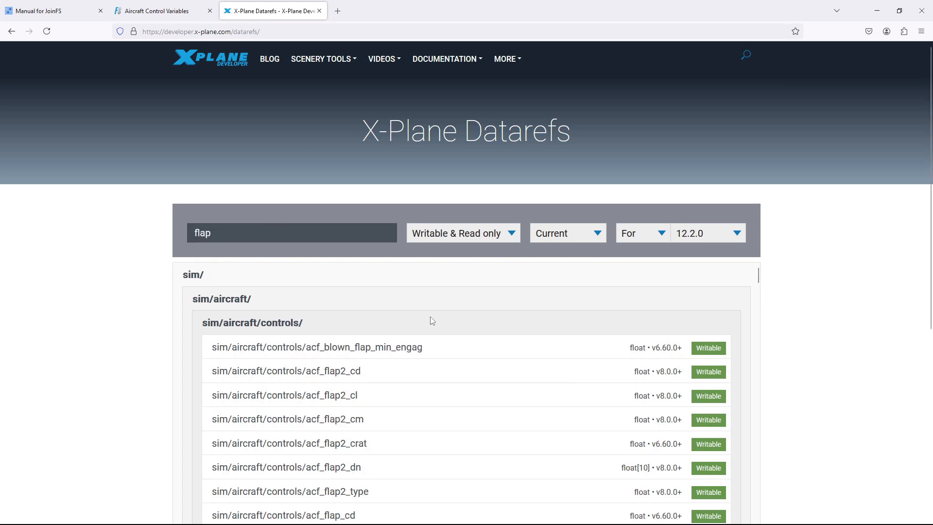
scroll(432, 320, "down", 2)
left_click_drag(203, 323, 308, 327)
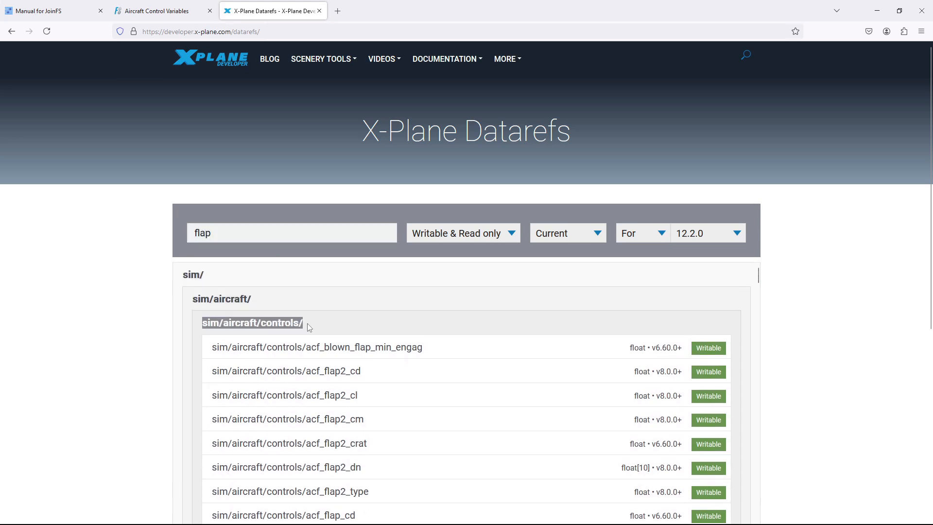
left_click(380, 372)
scroll(340, 400, "down", 5)
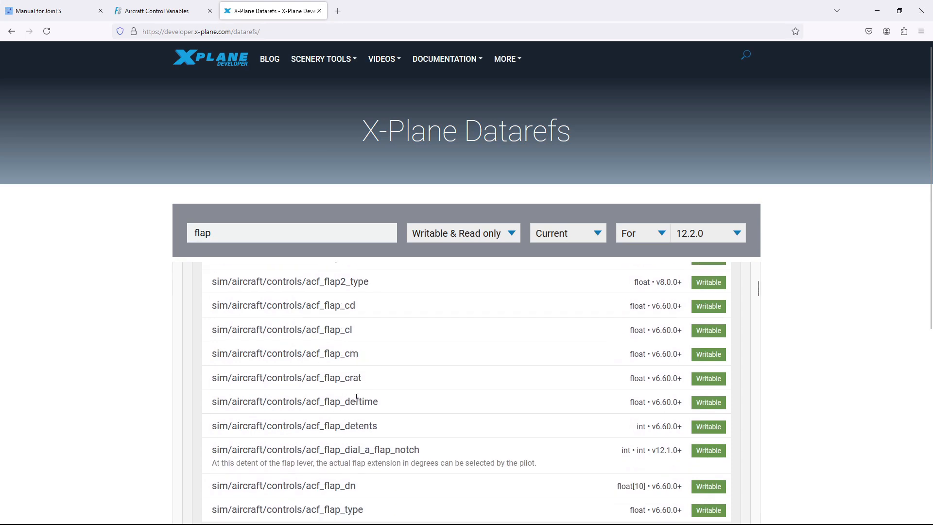
scroll(353, 389, "down", 2)
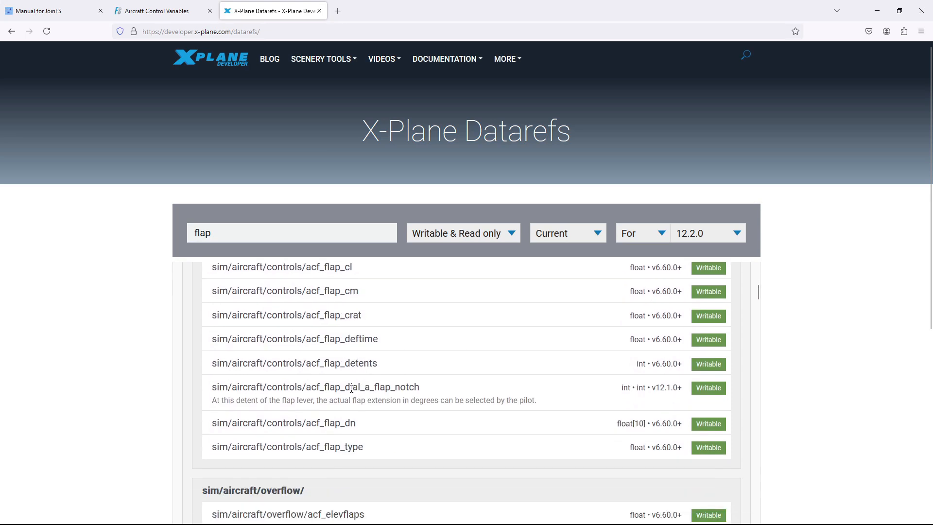
scroll(352, 389, "down", 2)
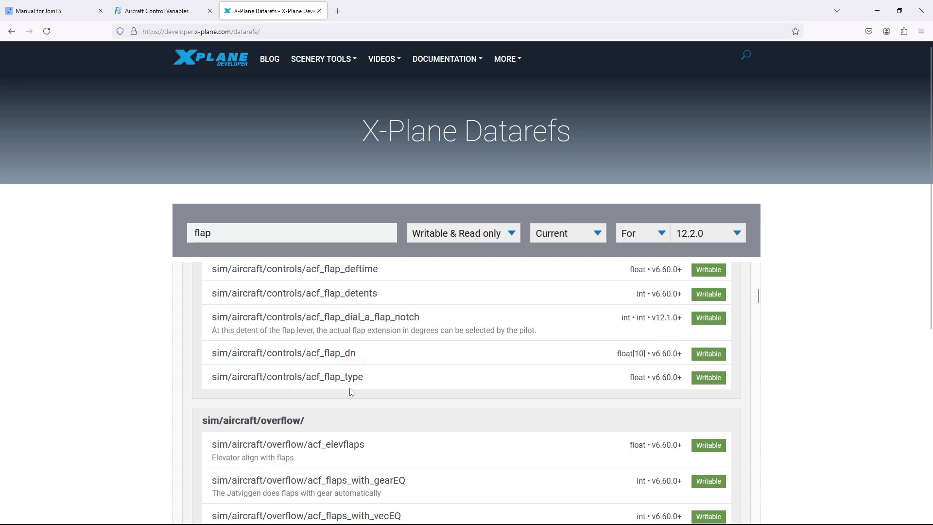
scroll(351, 392, "up", 10)
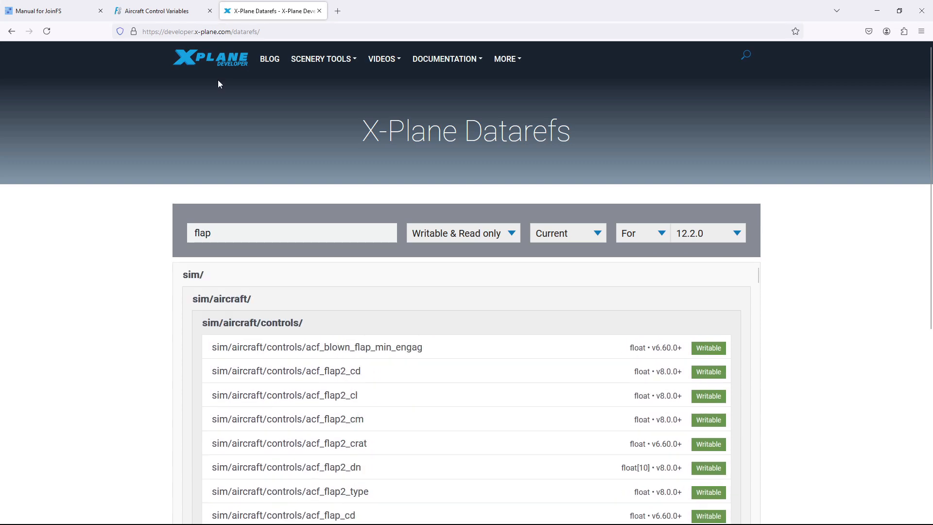
left_click(177, 18)
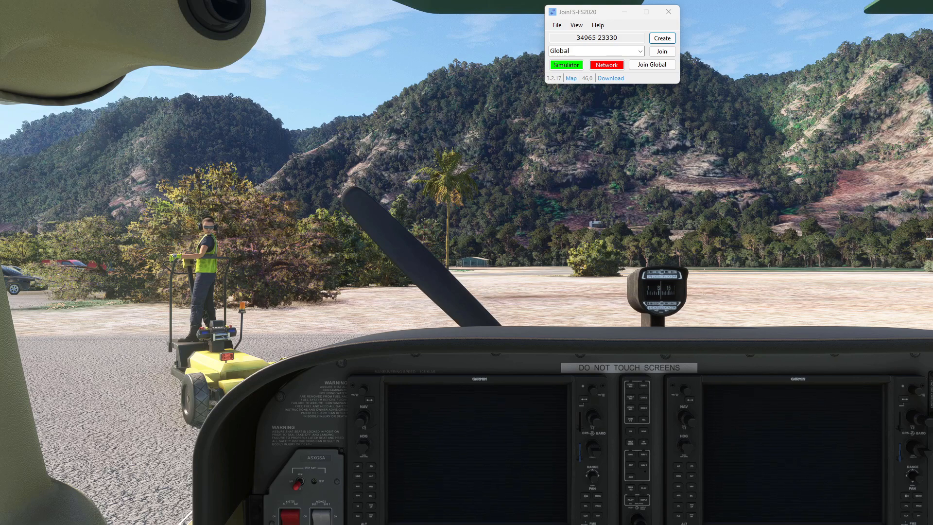
Show the JoinFS aircraft list beneath the main window and open the variable assignment for the Cessna Skyhawk G1000 Asobo
left_click(578, 26)
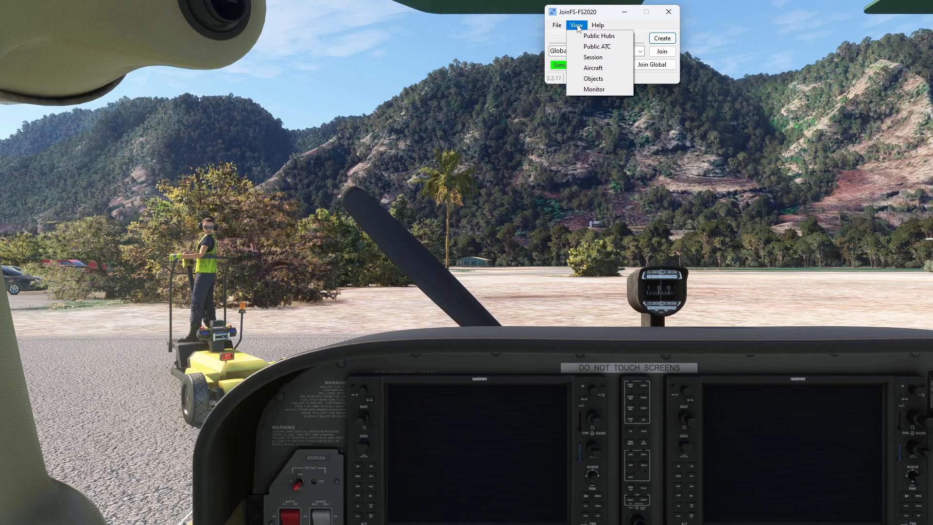
left_click(588, 67)
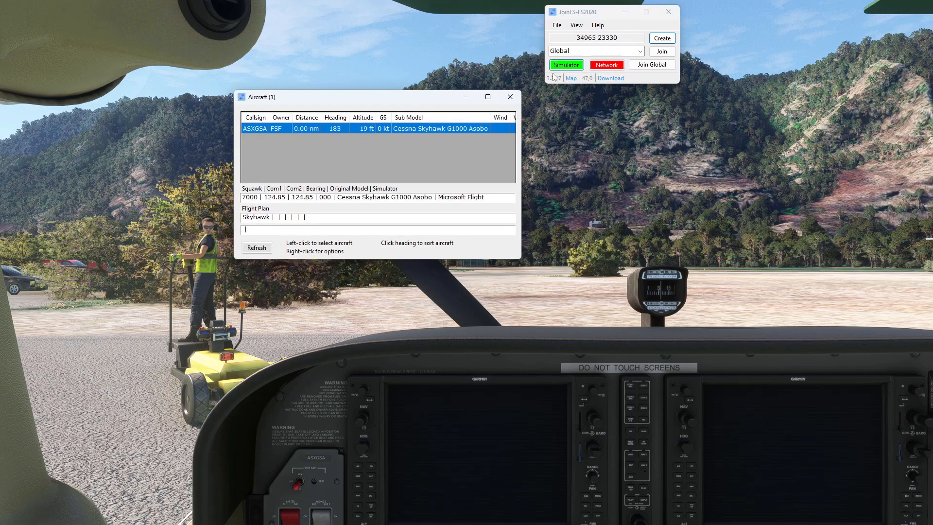
left_click_drag(427, 99, 705, 98)
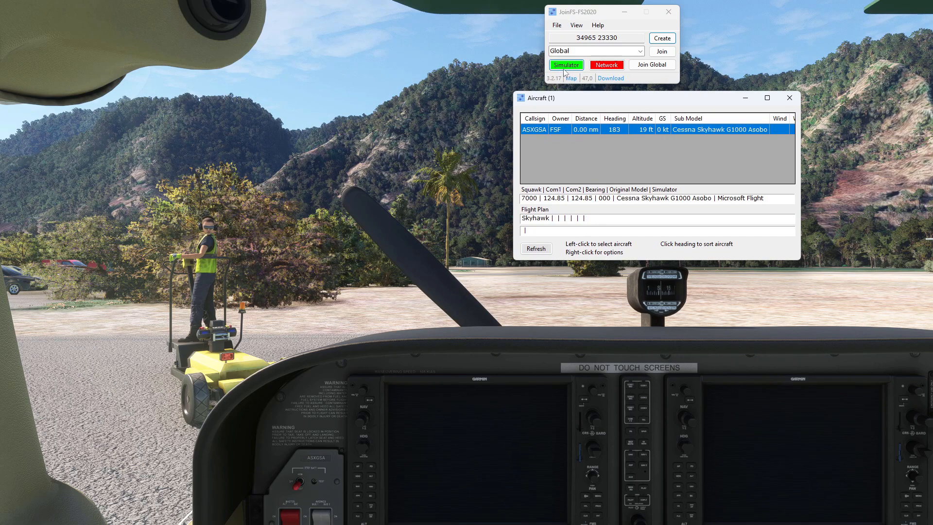
right_click(583, 133)
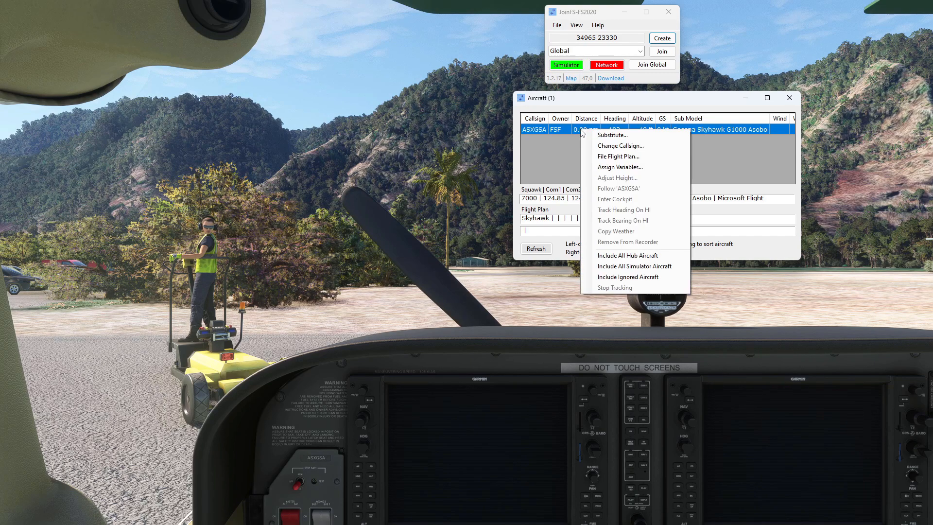
left_click(614, 168)
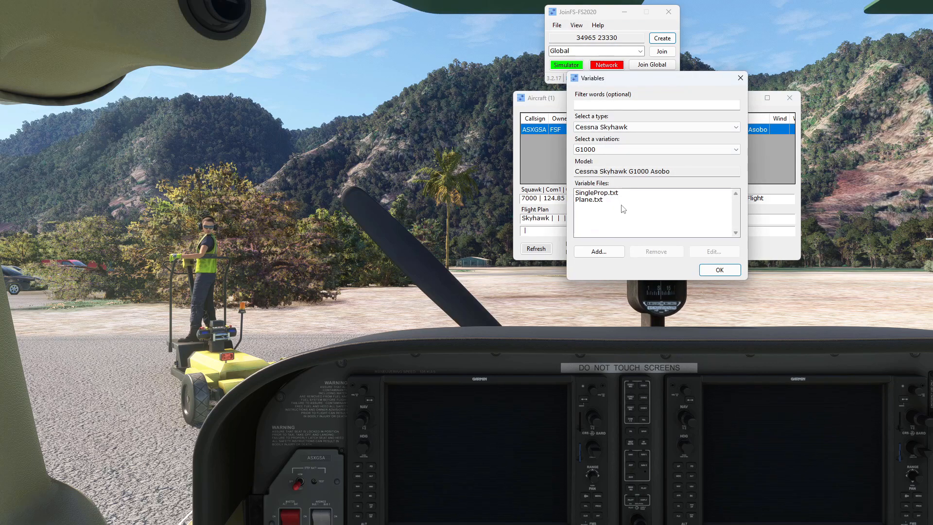
Examine the SingleProp.txt and Plane.txt variable files assigned to the Cessna Skyhawk G1000, and close the assignment dialog
left_click(607, 203)
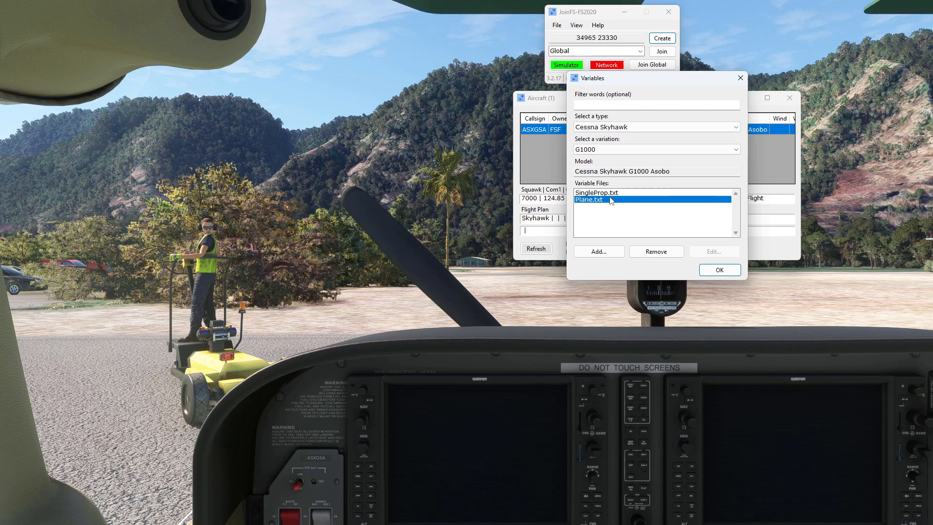
left_click(617, 193)
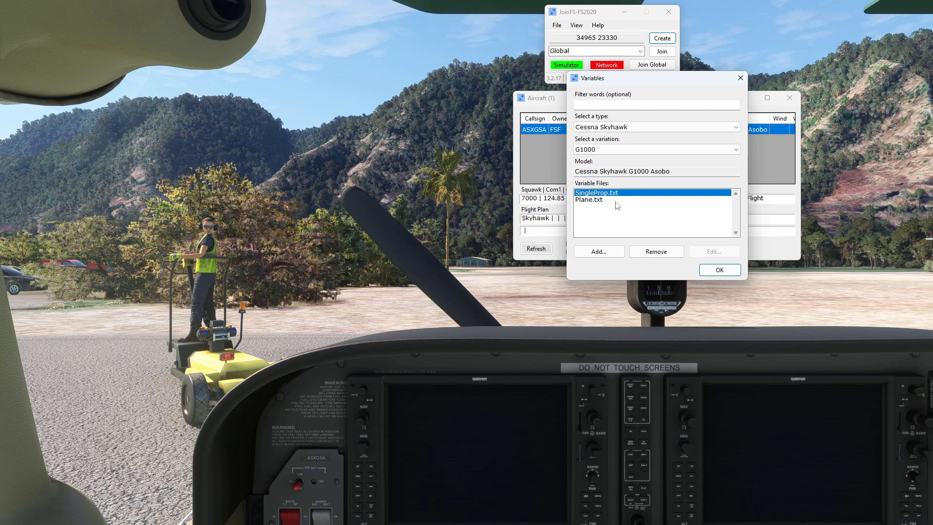
left_click(616, 201)
left_click(616, 193)
left_click(618, 201)
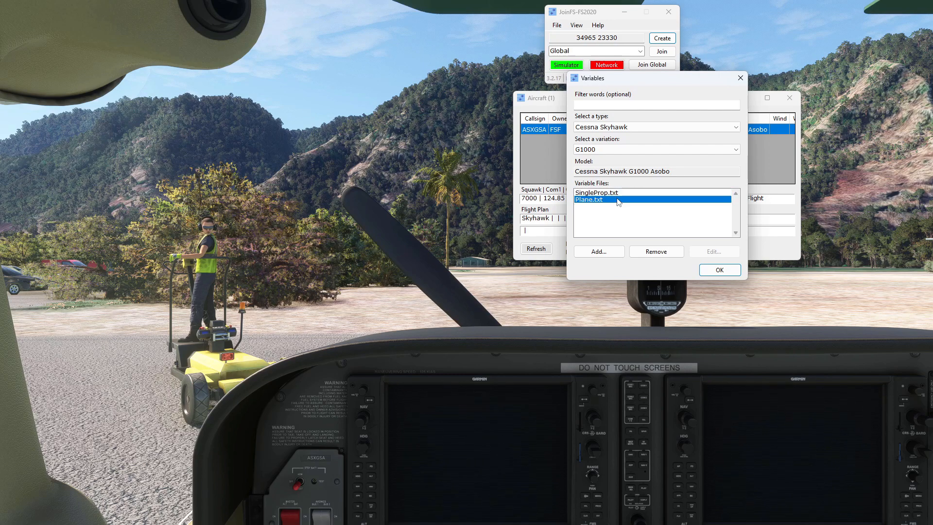
left_click(720, 270)
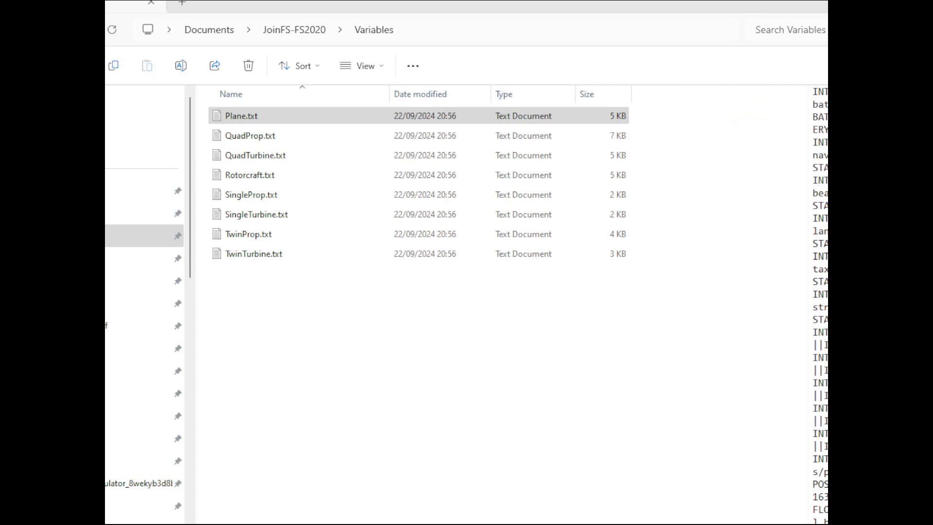
View SingleProp.txt from the JoinFS-FS2020 Variables folder, close it, and open Plane.txt
double_click(319, 196)
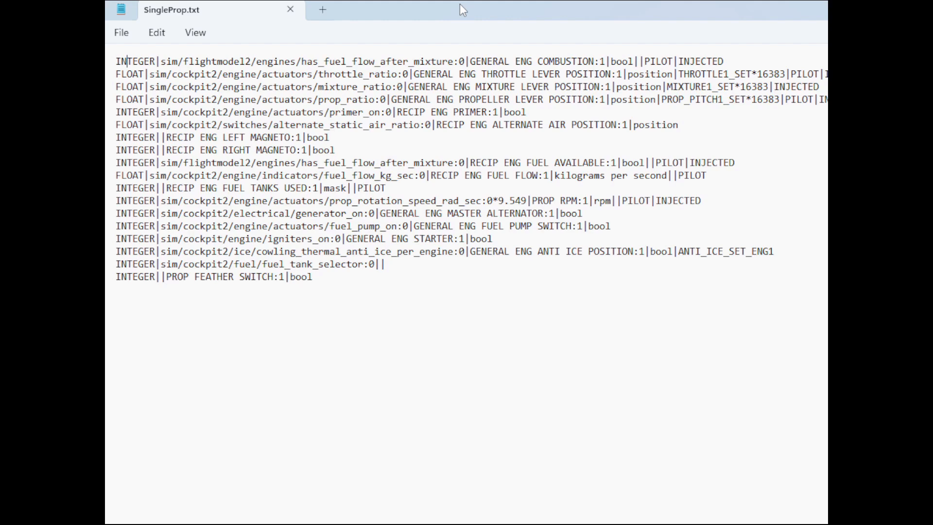
left_click(291, 11)
left_click(279, 120)
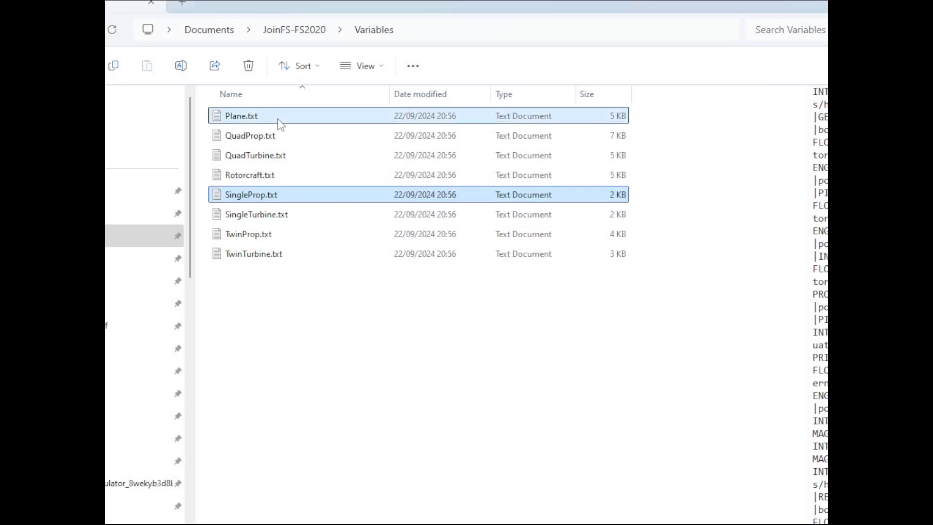
double_click(281, 124)
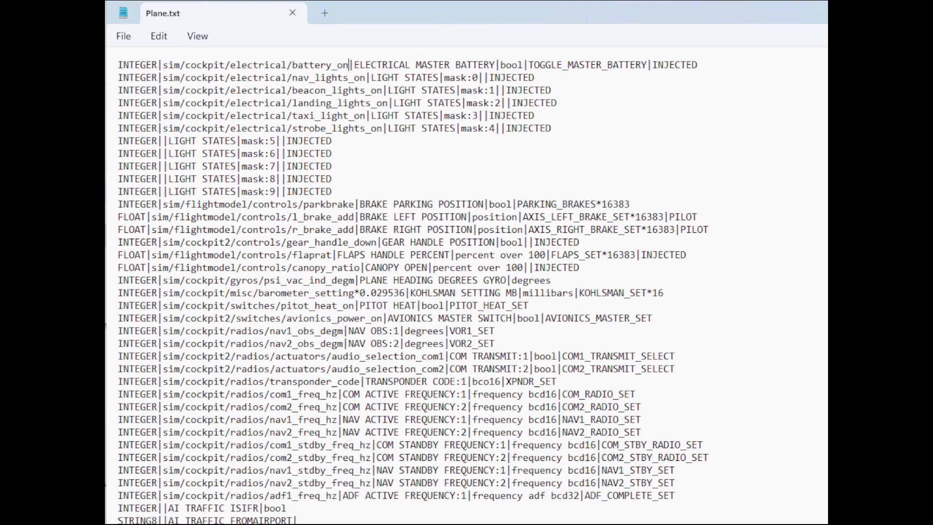
Search Plane.txt for "flap" and step through all the matches
left_click(166, 38)
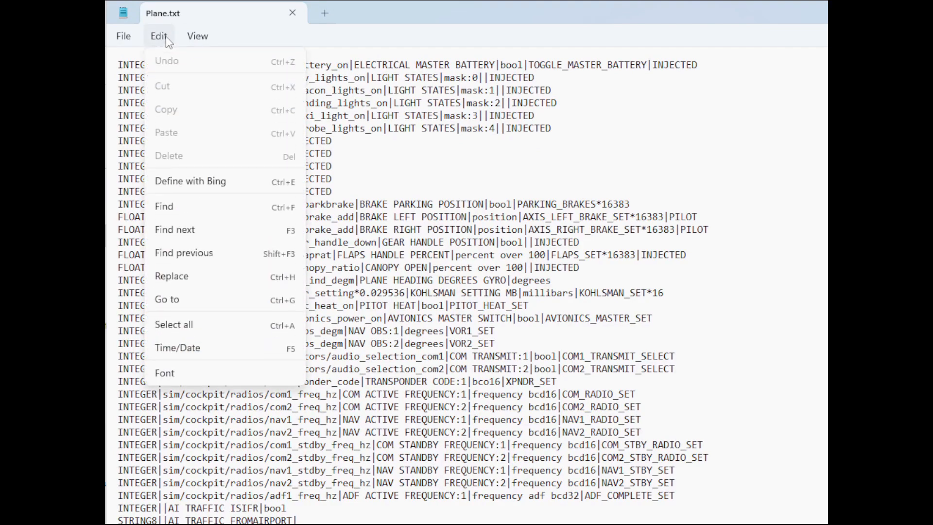
left_click(191, 207)
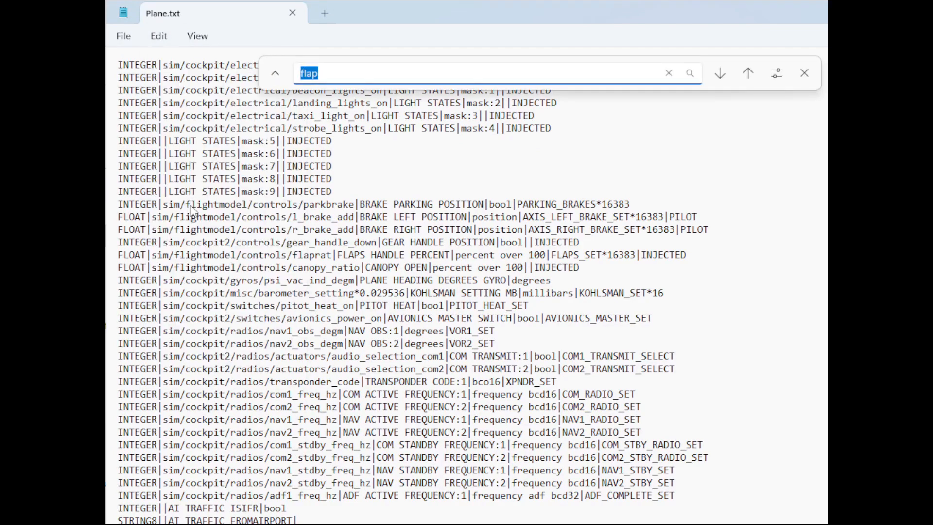
type("flap")
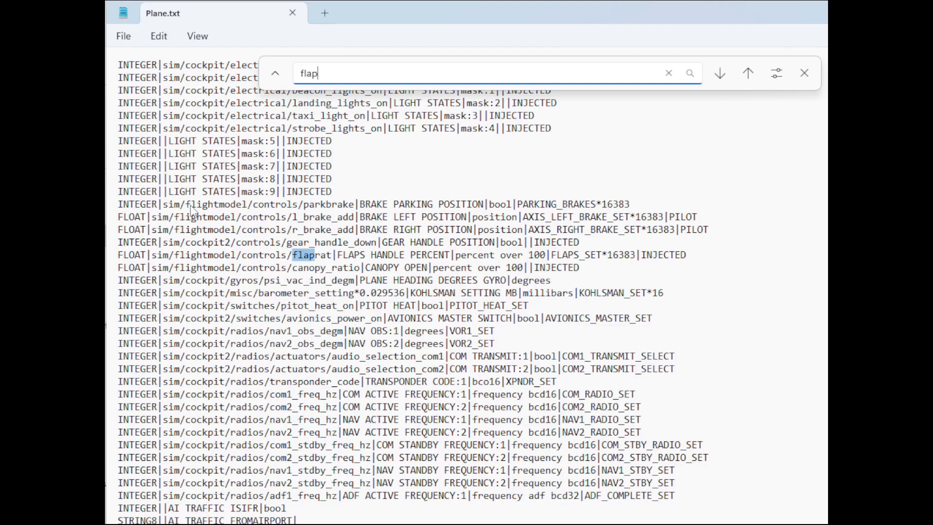
left_click(721, 75)
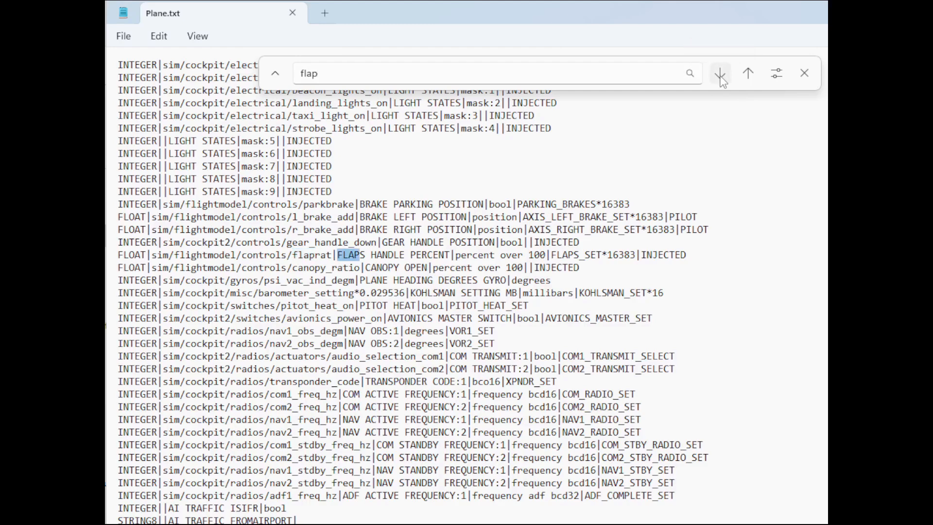
left_click(721, 78)
left_click(721, 78)
left_click(721, 77)
left_click(721, 78)
left_click(721, 78)
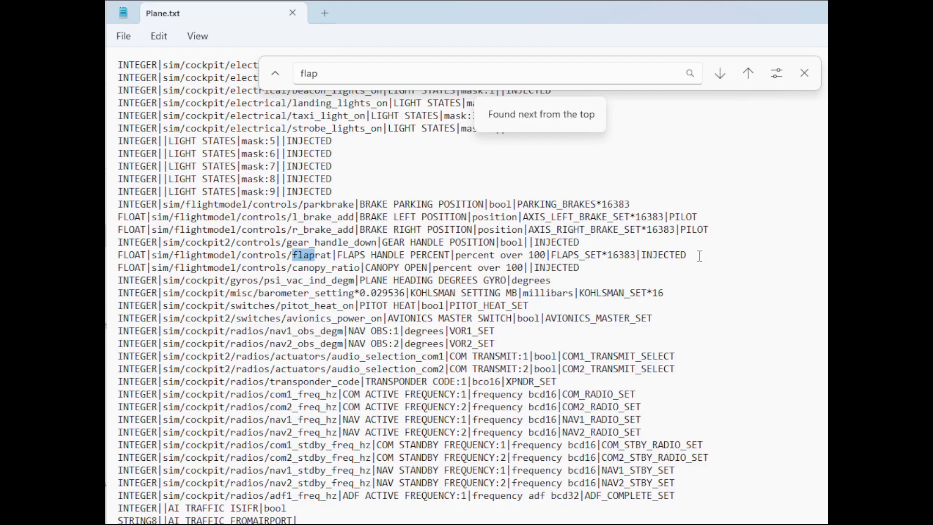
Highlight the whole flaprat line in Plane.txt, and its FLAPS HANDLE PERCENT SimVar name on its own
left_click_drag(698, 254, 118, 260)
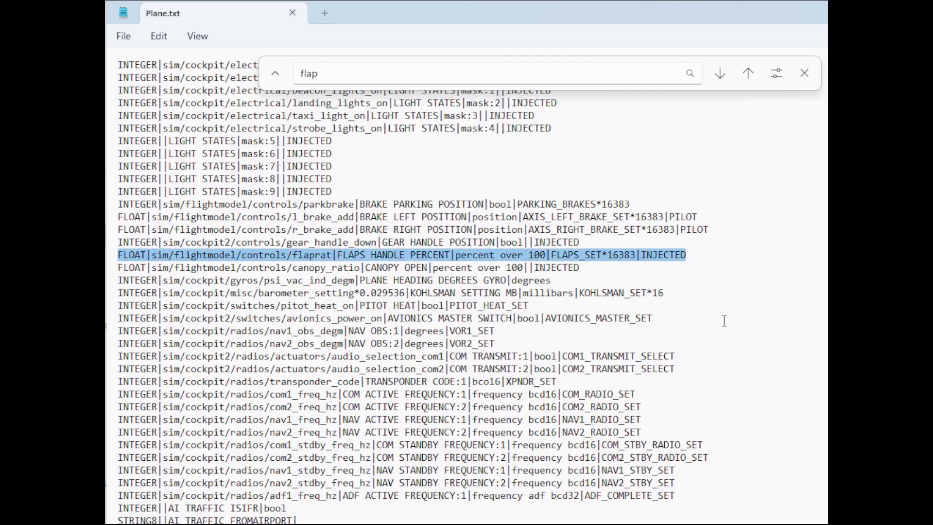
left_click(312, 258)
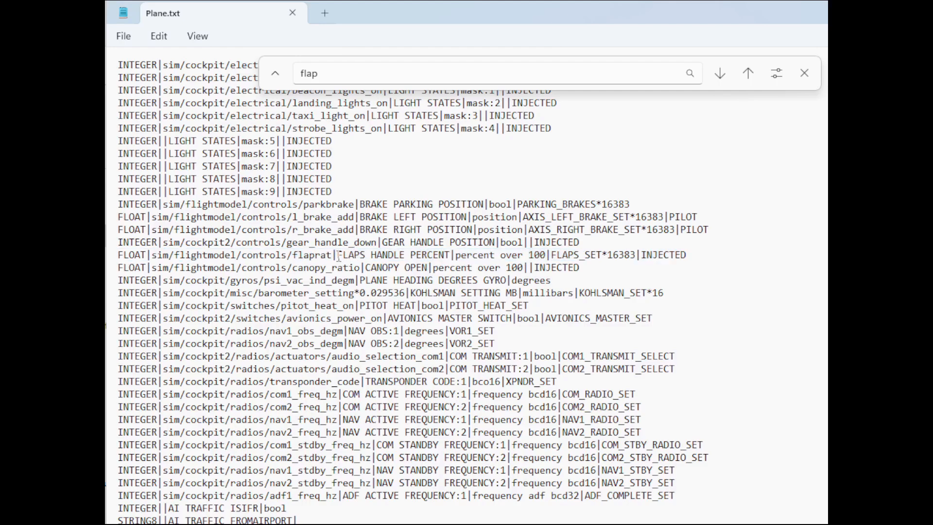
left_click_drag(338, 258, 450, 261)
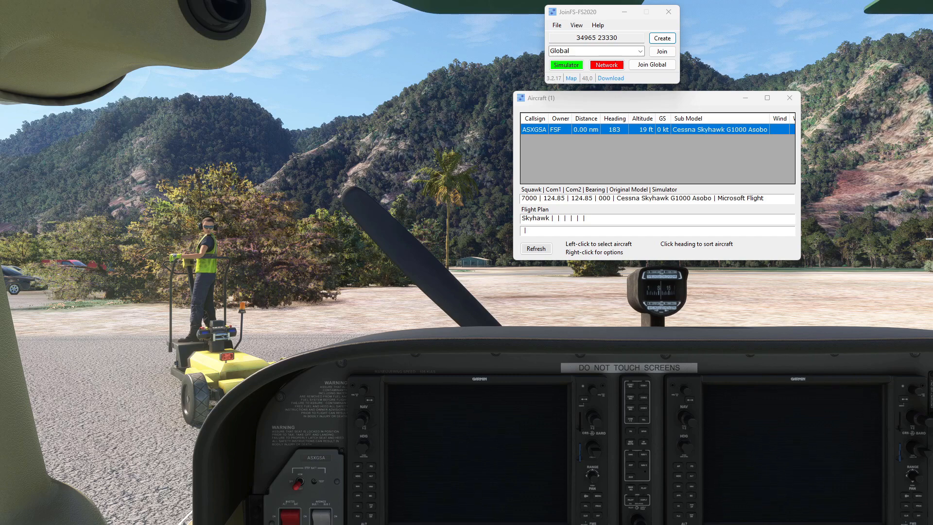
Open the JoinFS Monitor, turn on its Variables logging, and refresh the log
left_click(576, 27)
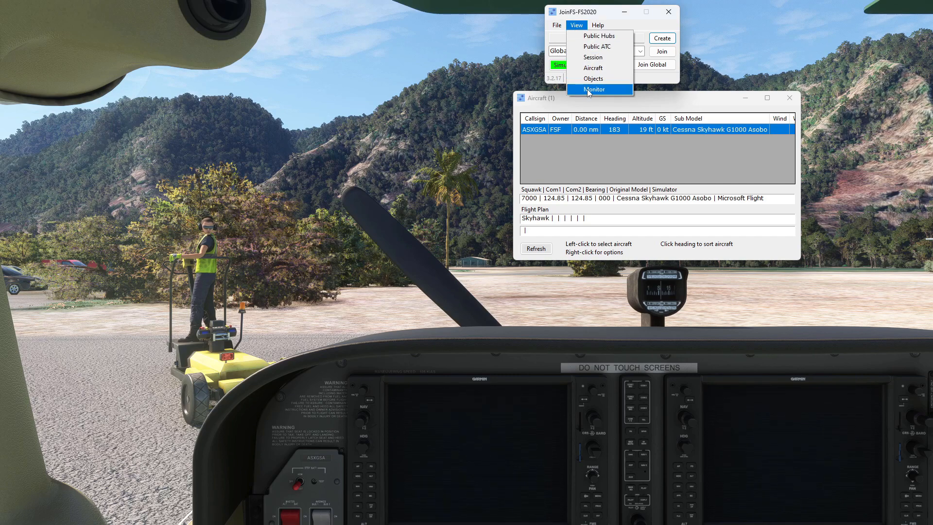
left_click(589, 88)
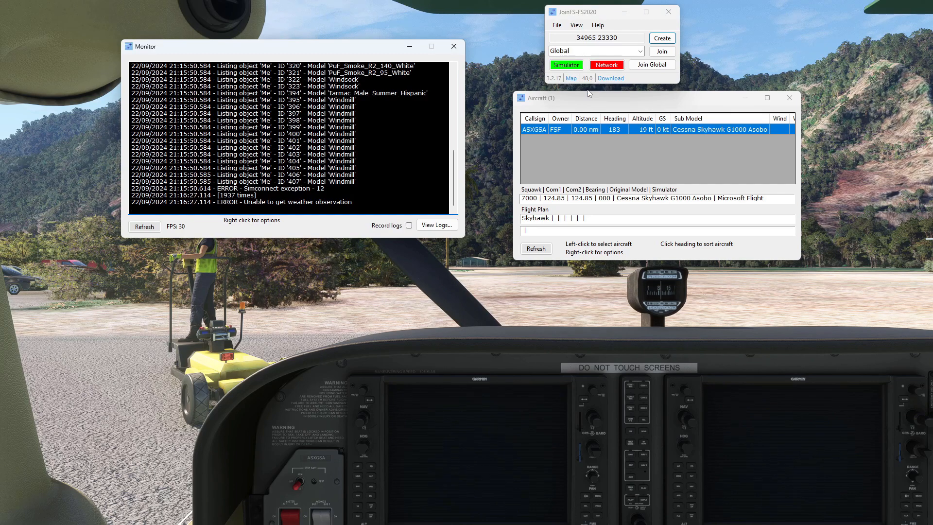
right_click(332, 125)
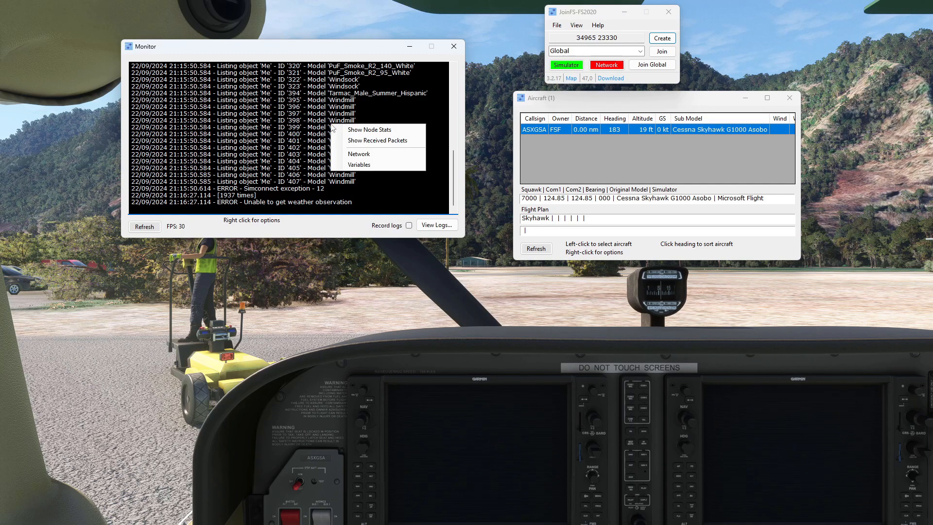
left_click(355, 165)
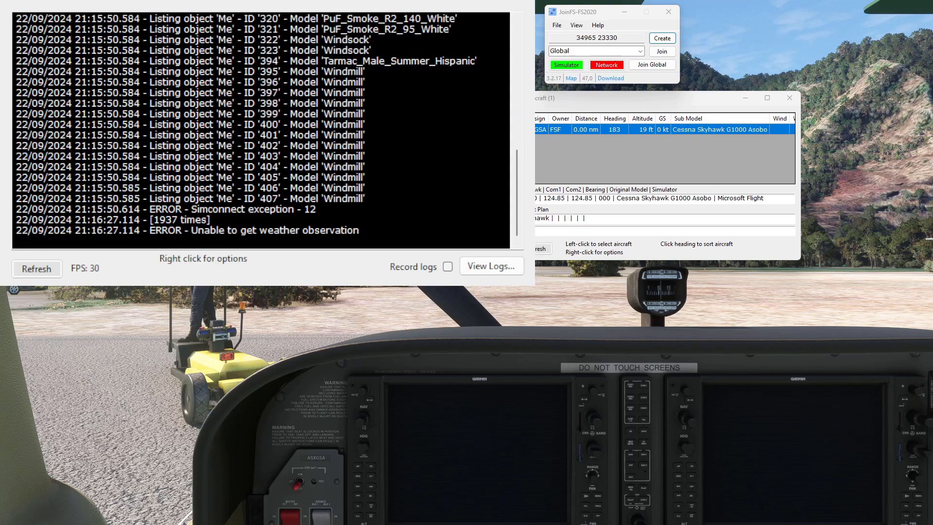
left_click(43, 270)
Switch the master battery on in the Skyhawk cockpit and check the refreshed Monitor log for the electrical master battery variable
left_click(807, 283)
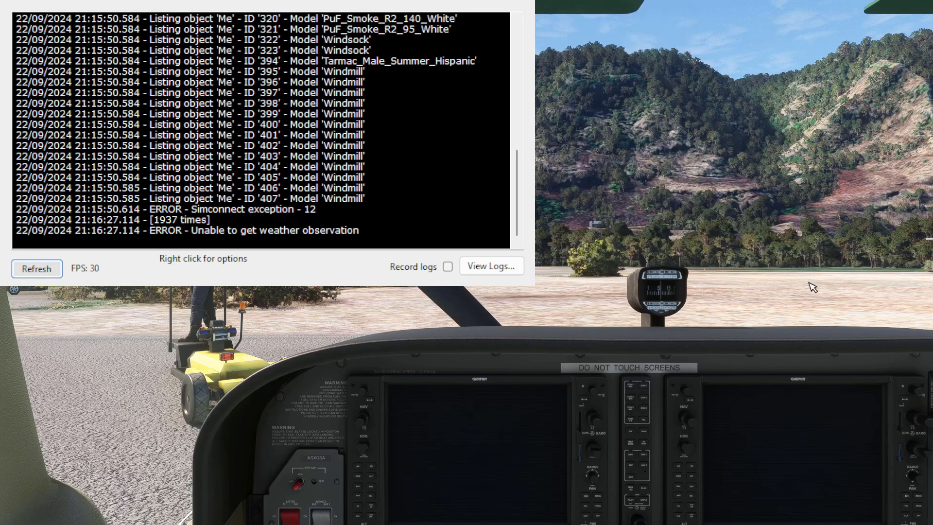
key("shift+Down")
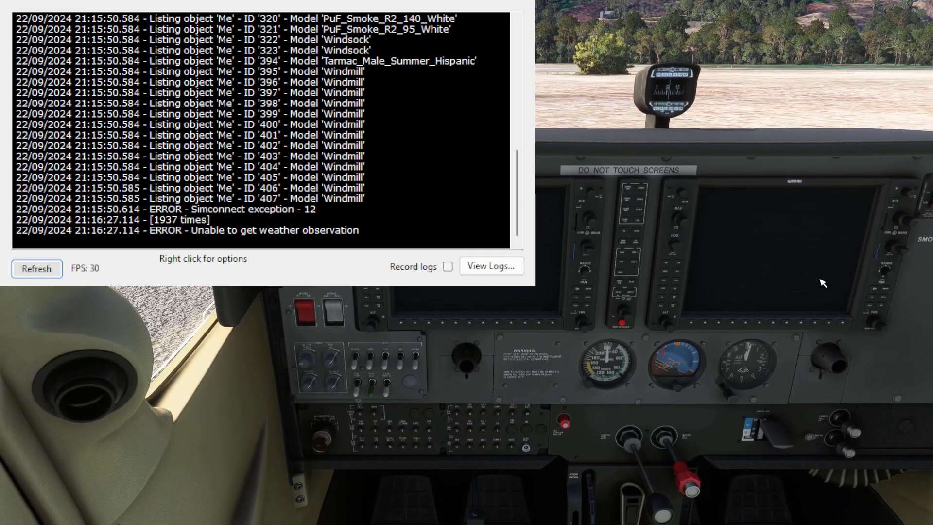
left_click(312, 307)
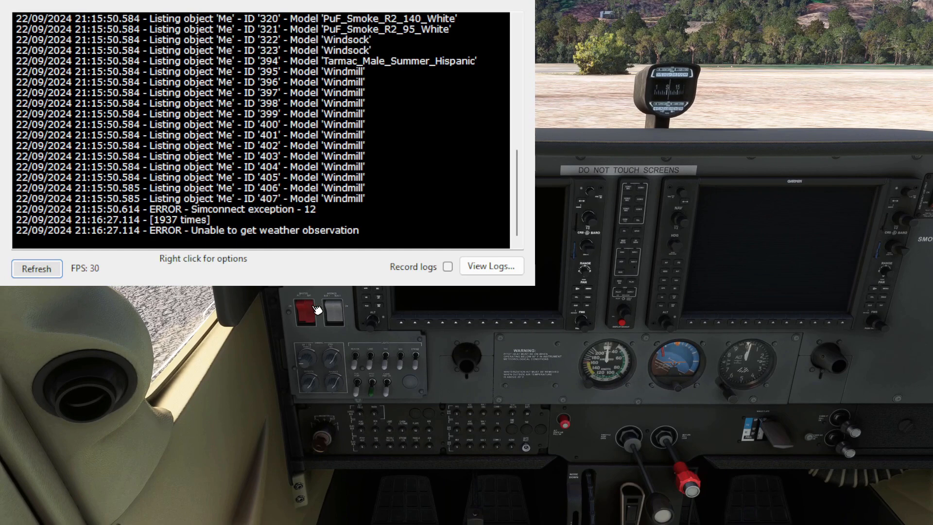
left_click(48, 271)
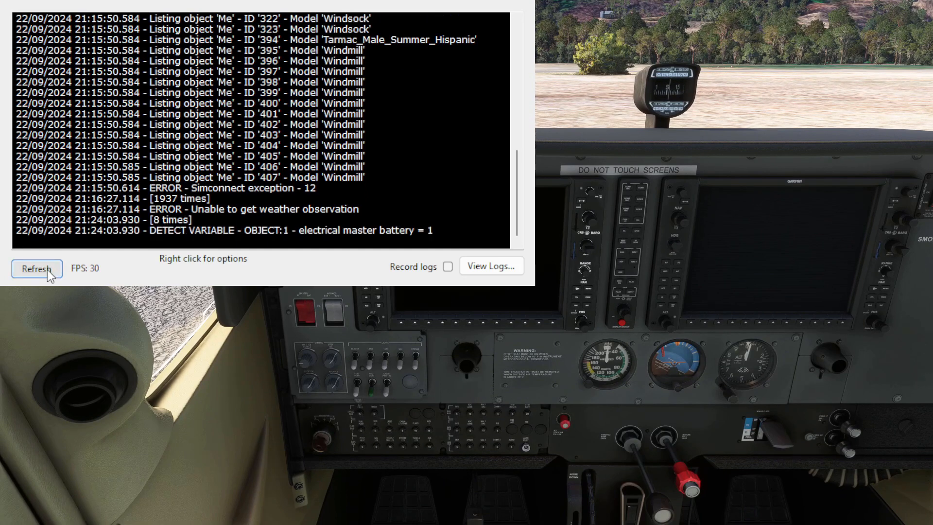
left_click_drag(443, 231, 156, 235)
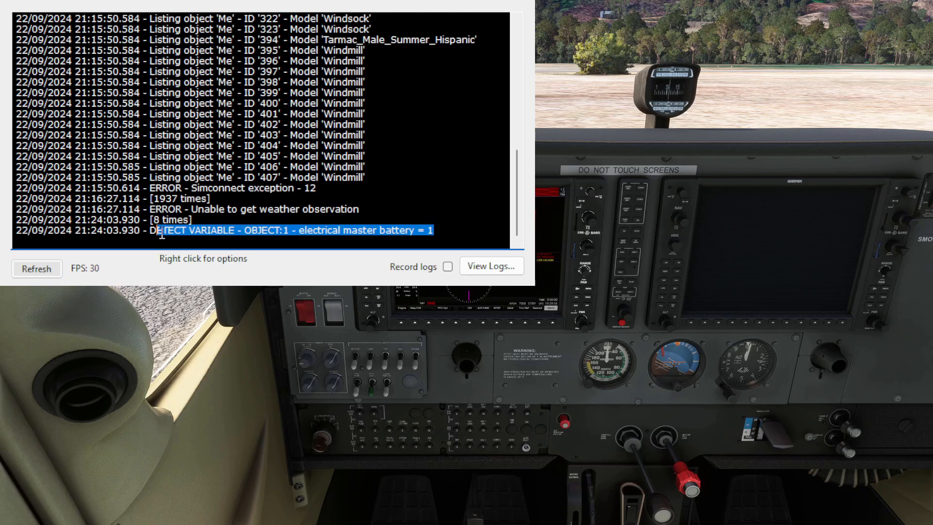
left_click(443, 237)
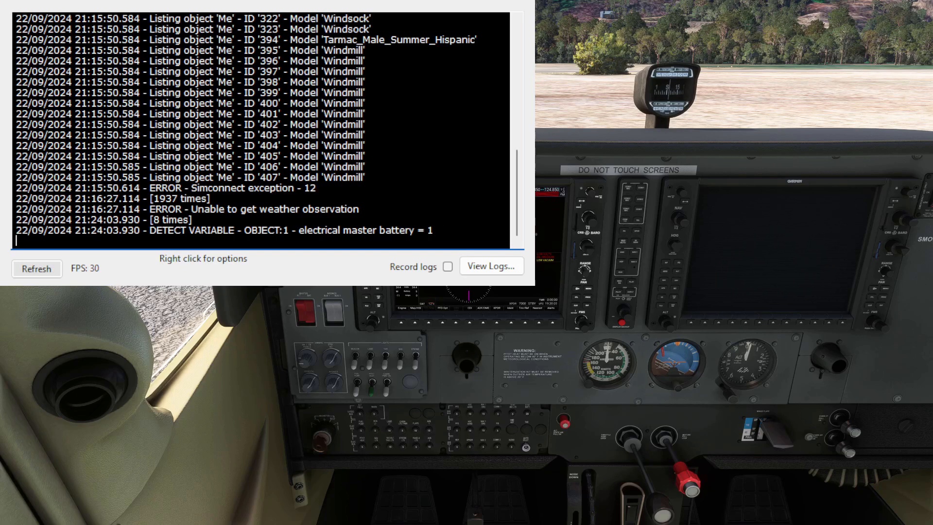
Lower the flaps lever fully and highlight the flaps handle percent entry in the Monitor log
left_click(778, 432)
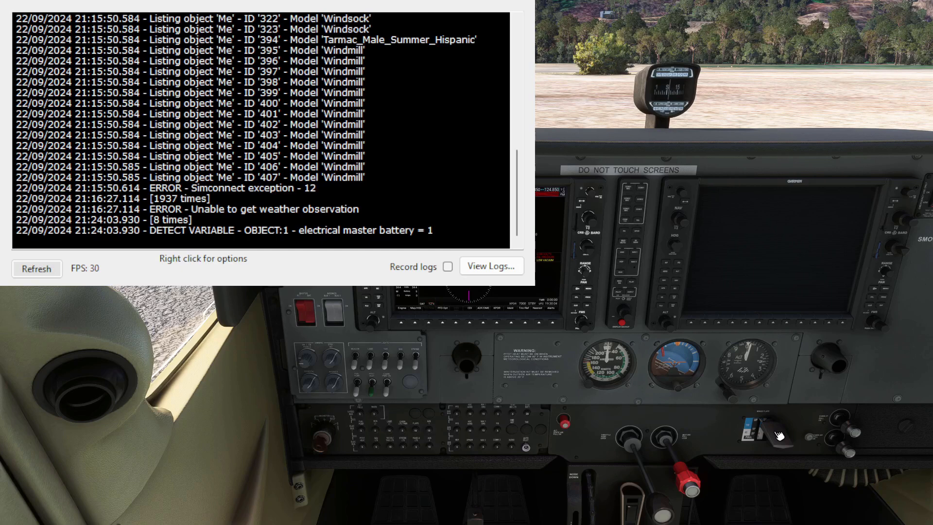
left_click_drag(780, 438, 778, 464)
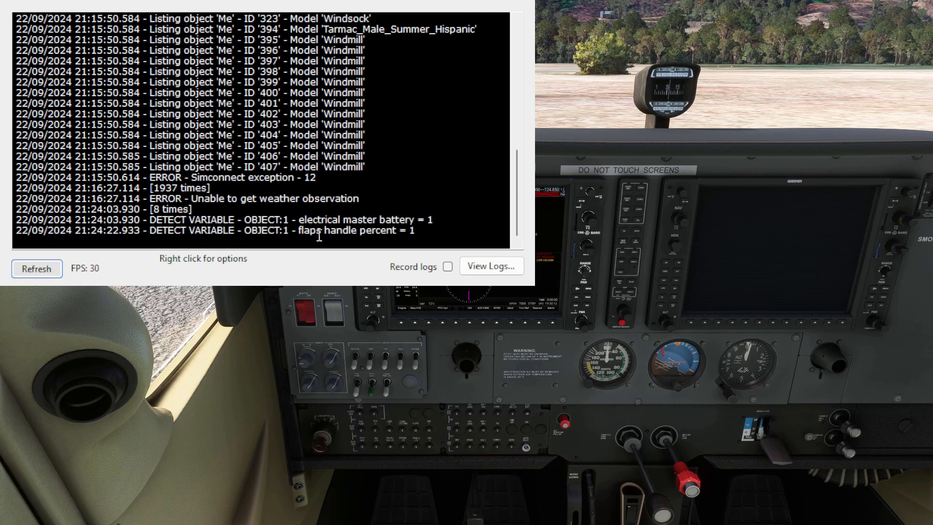
left_click_drag(299, 231, 426, 239)
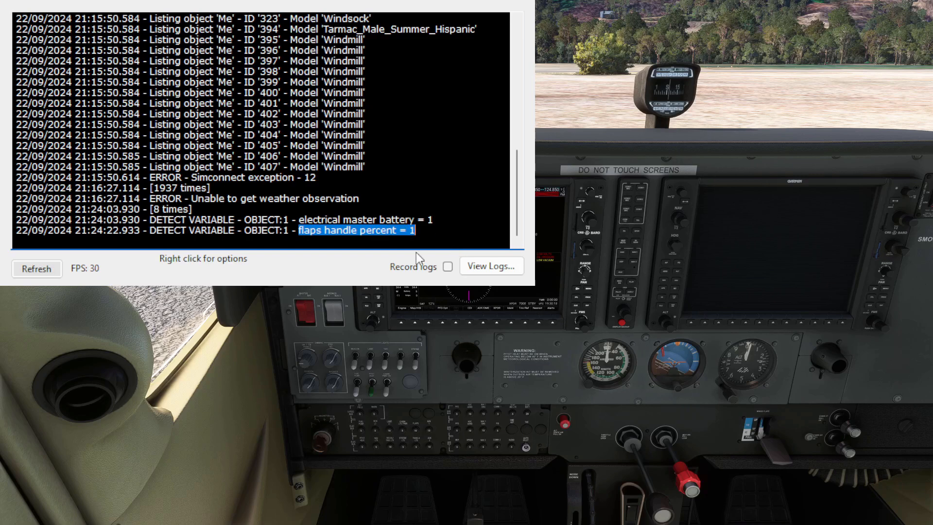
Raise the flaps lever back to fully up and refresh the Monitor log
left_click(781, 451)
left_click_drag(781, 451, 781, 414)
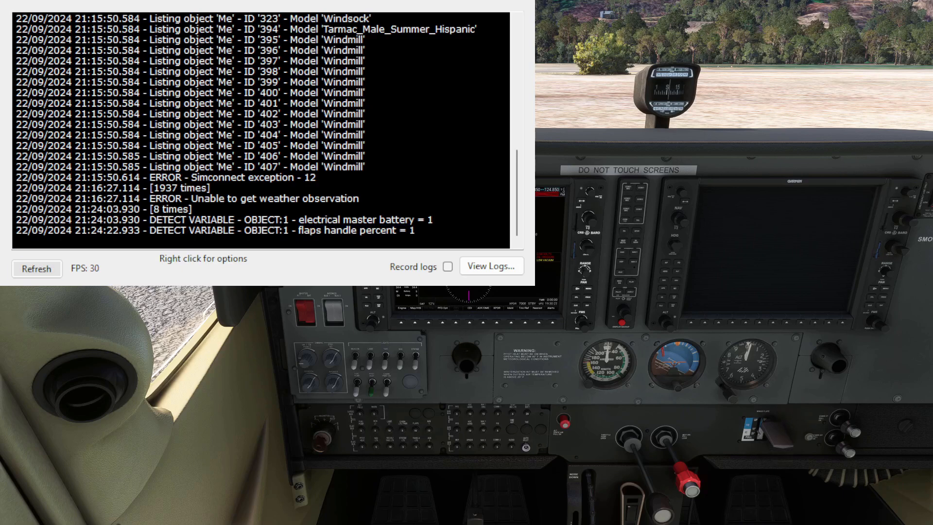
left_click(30, 271)
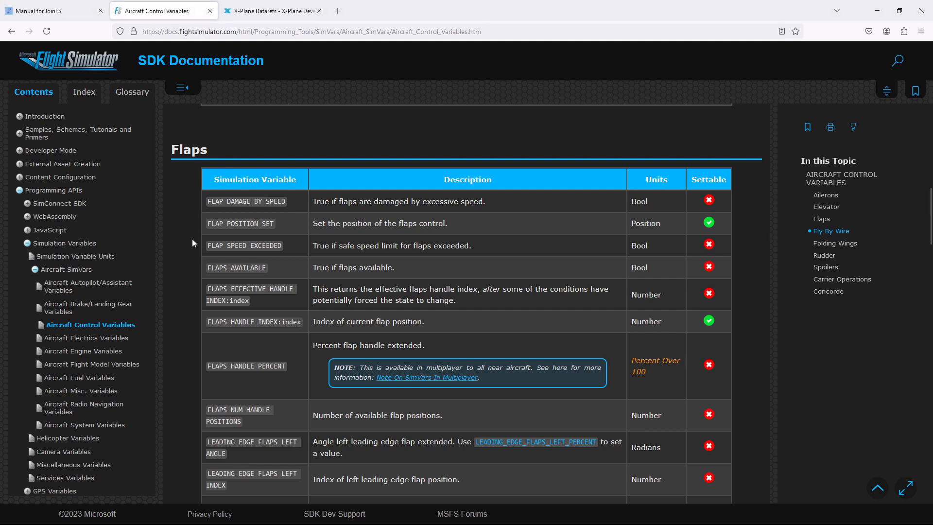
Find and highlight the FLAPS HANDLE PERCENT entry in the Flaps table of the MSFS SDK documentation in the browser
scroll(187, 243, "down", 4)
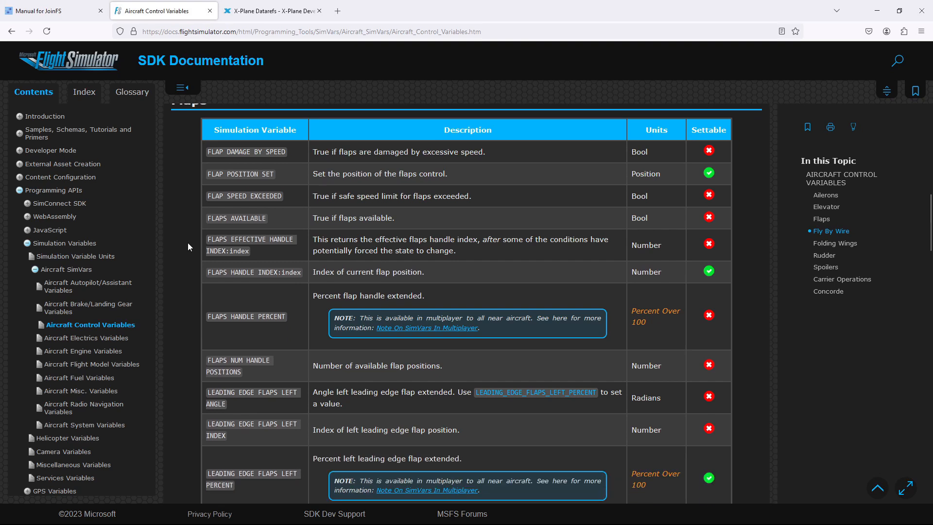
scroll(188, 246, "down", 1)
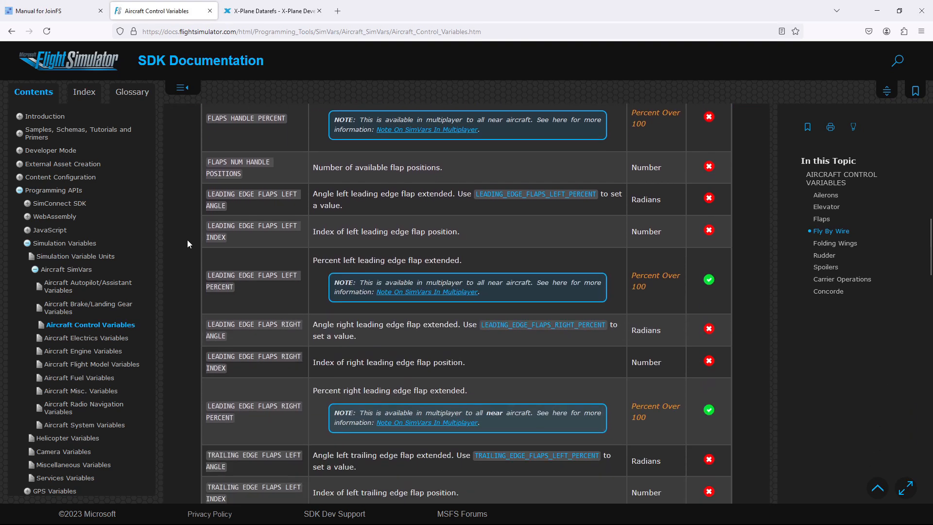
scroll(192, 195, "up", 2)
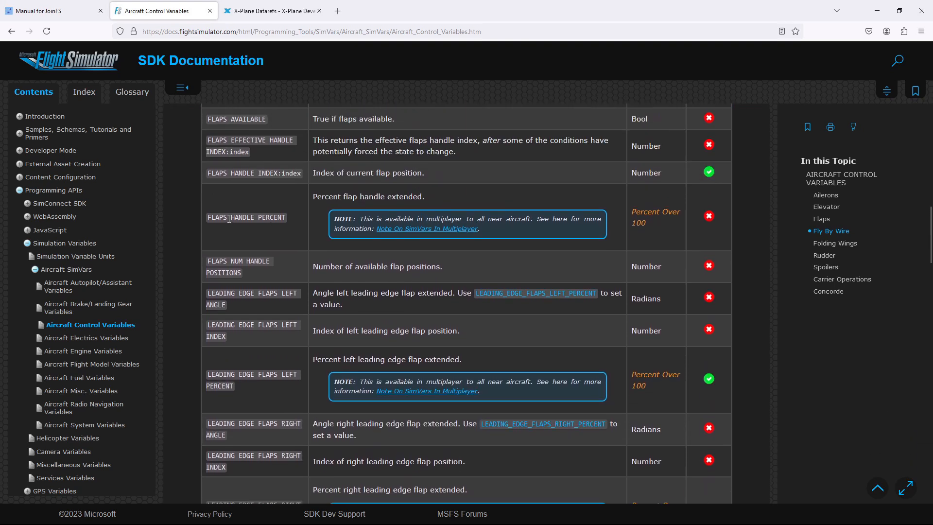
left_click_drag(210, 217, 280, 217)
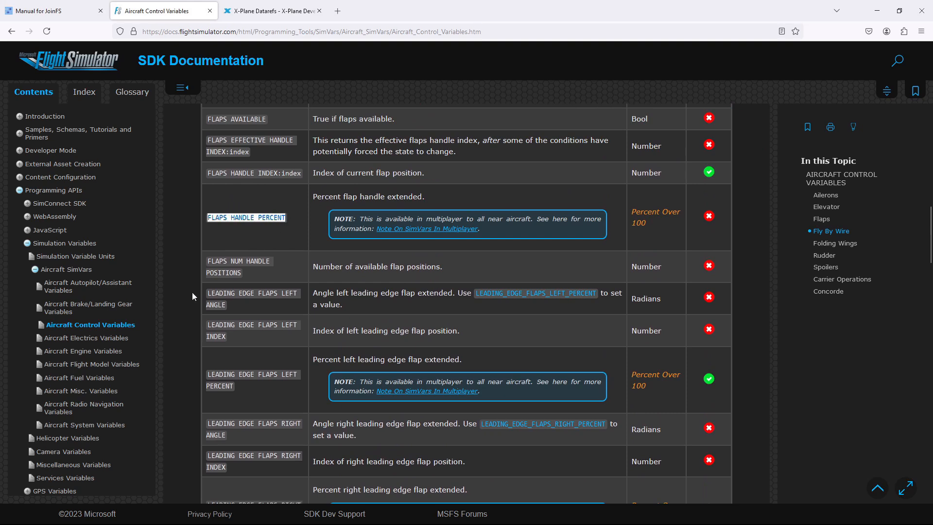
Examine the trailing edge flaps variables in the Flaps table and highlight TRAILING EDGE FLAPS LEFT PERCENT
scroll(191, 300, "down", 4)
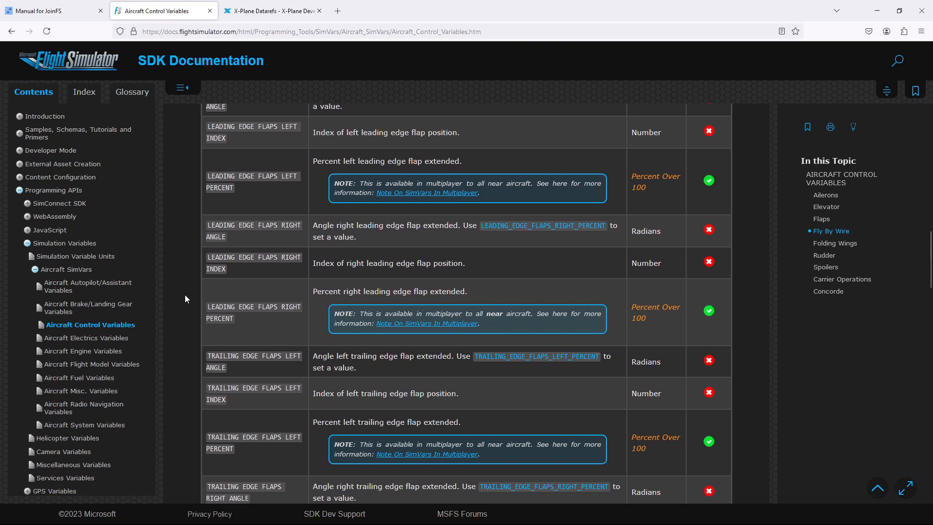
scroll(184, 298, "down", 2)
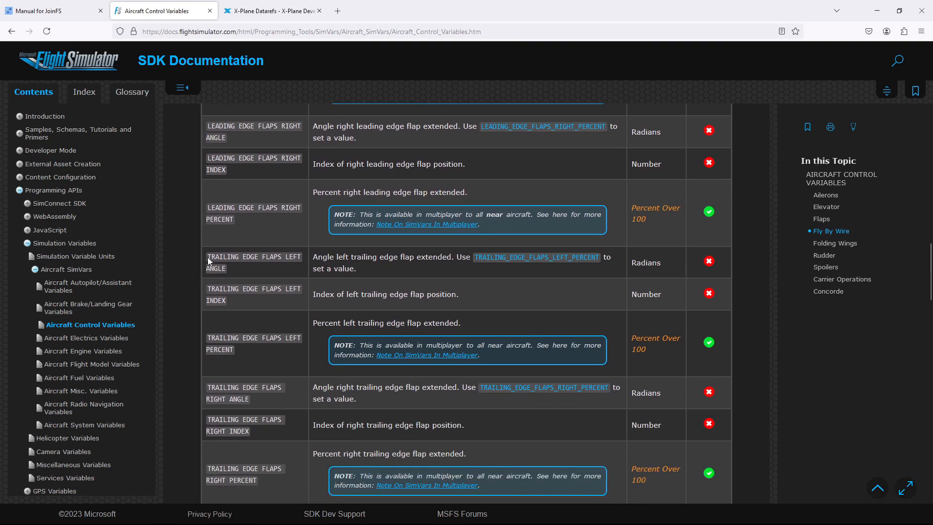
left_click_drag(208, 258, 272, 477)
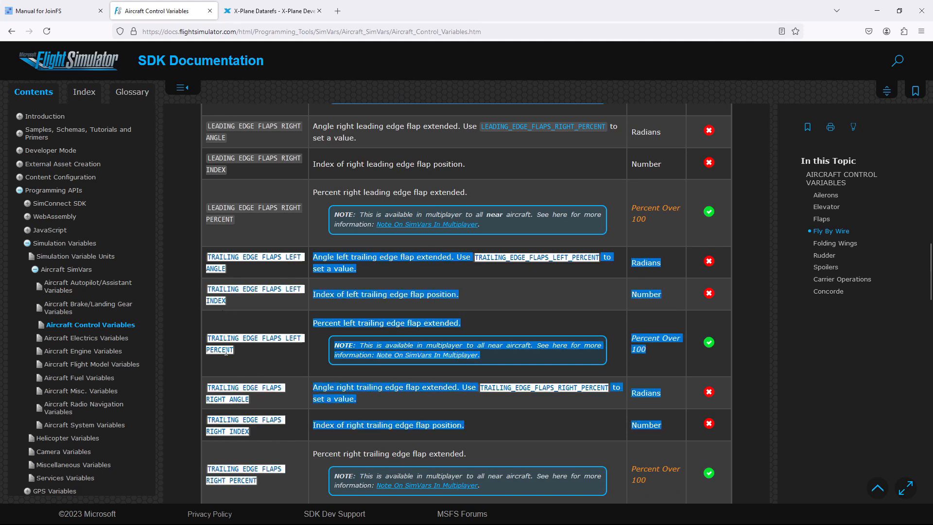
left_click(264, 358)
left_click_drag(209, 338, 236, 352)
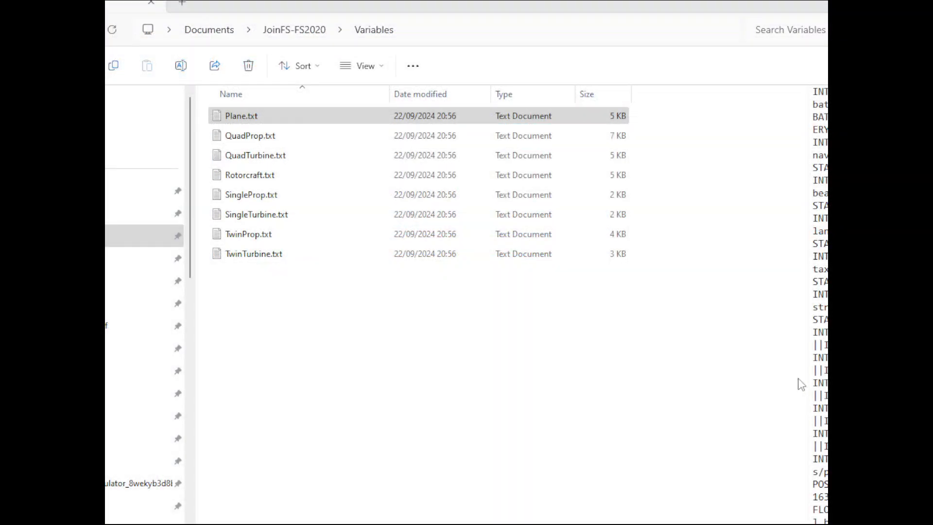
Duplicate Plane.txt within the JoinFS-FS2020 Variables folder in File Explorer
left_click(314, 121)
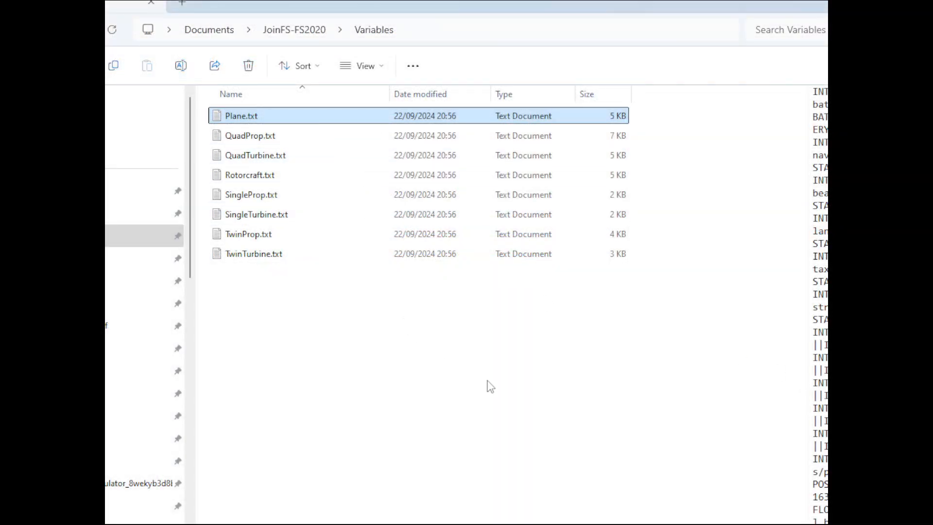
key("ctrl+c")
key("ctrl+v")
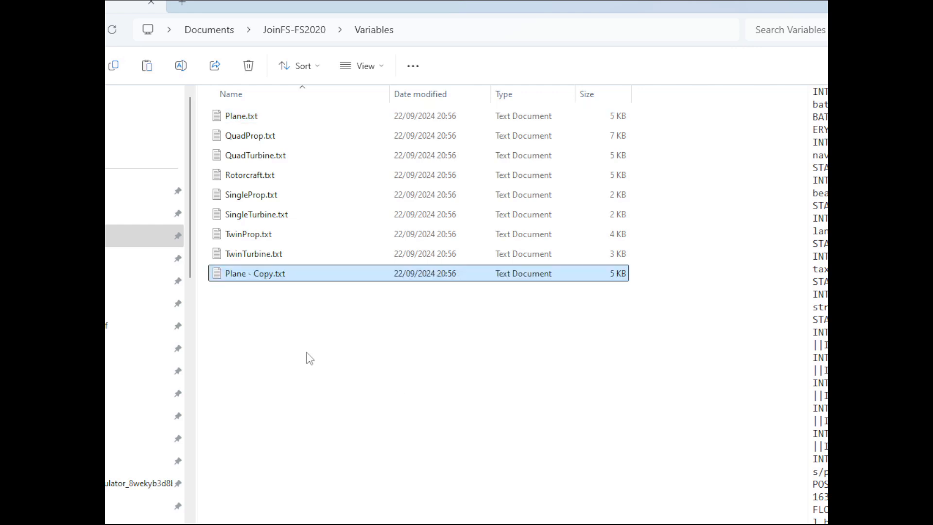
Rename the copied plane variables file as PlaneMod.txt
left_click(248, 278)
left_click(249, 274)
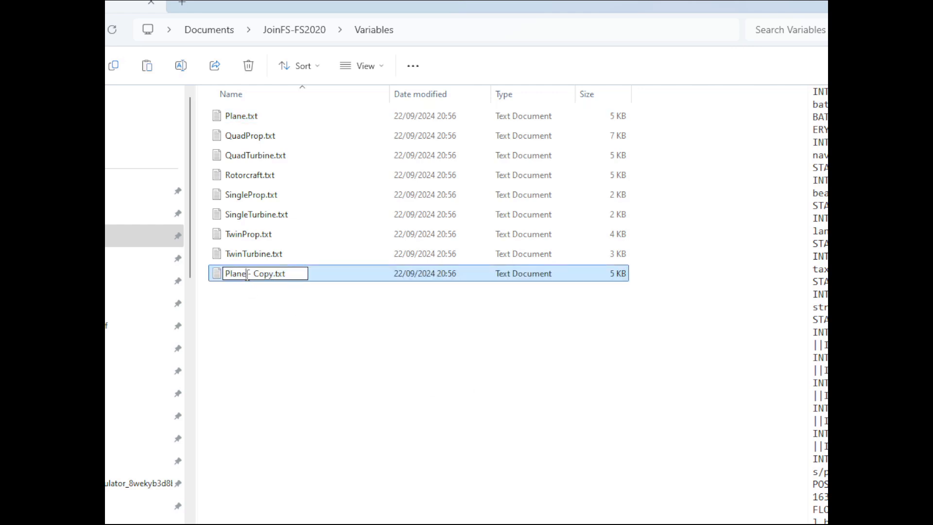
key("BackSpace")
key("Delete")
key("Delete")
key("Delete")
key("Delete")
key("Delete")
key("Delete")
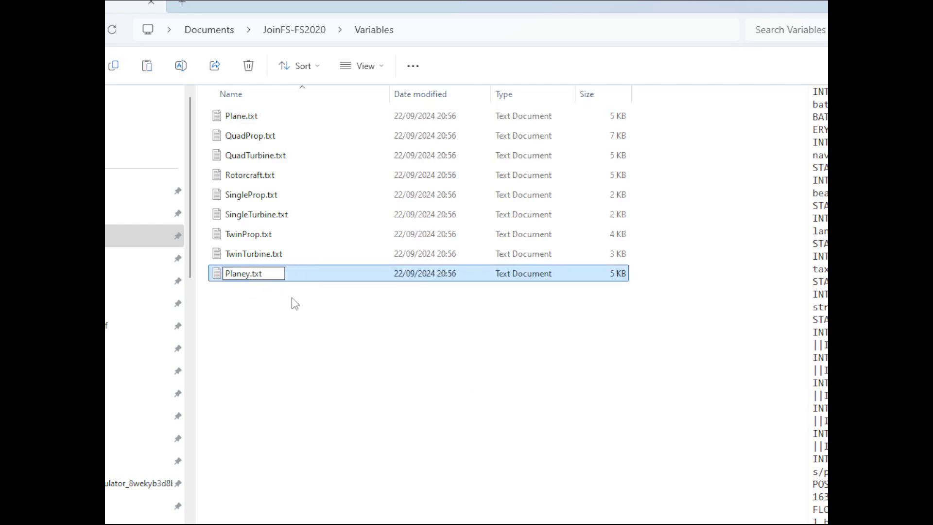
type("Mod")
key("Return")
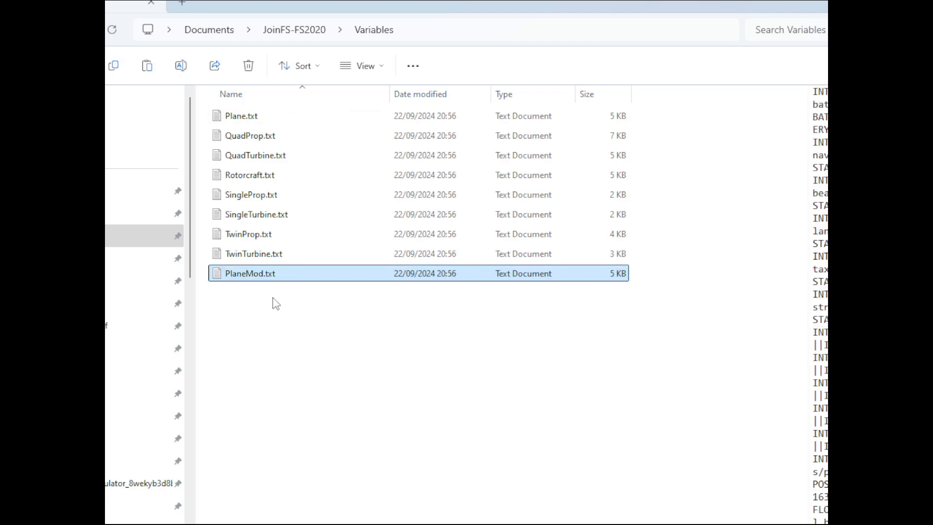
Open PlaneMod.txt and duplicate the FLAPS HANDLE PERCENT line directly below the original
double_click(300, 280)
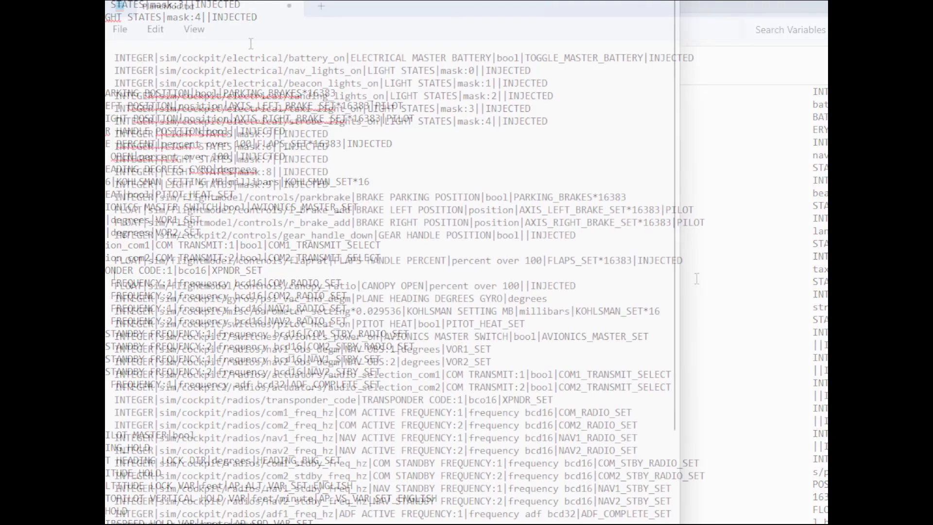
left_click_drag(683, 262, 115, 268)
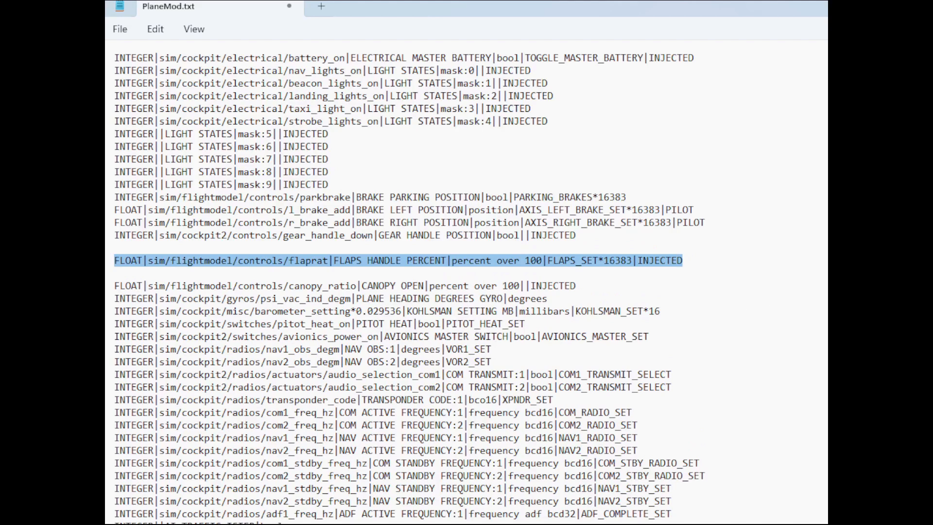
left_click(690, 262)
key("Return")
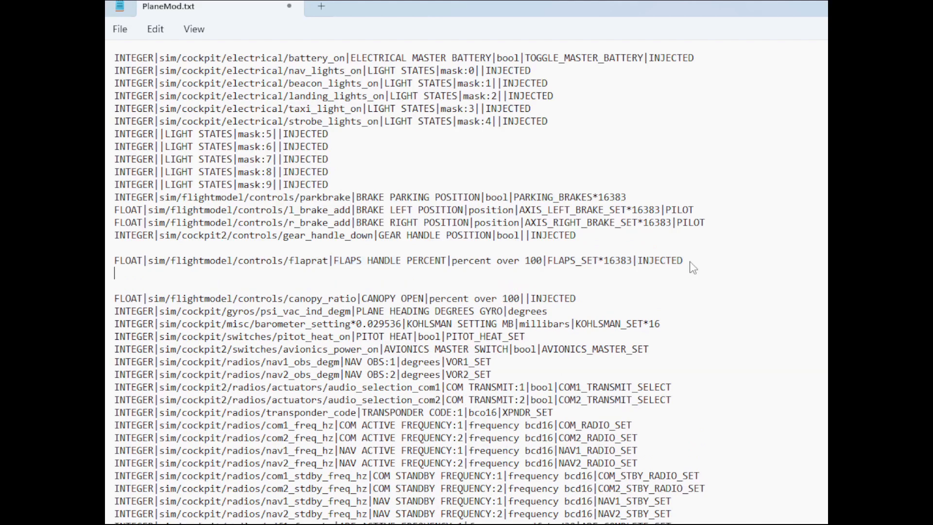
key("ctrl+v")
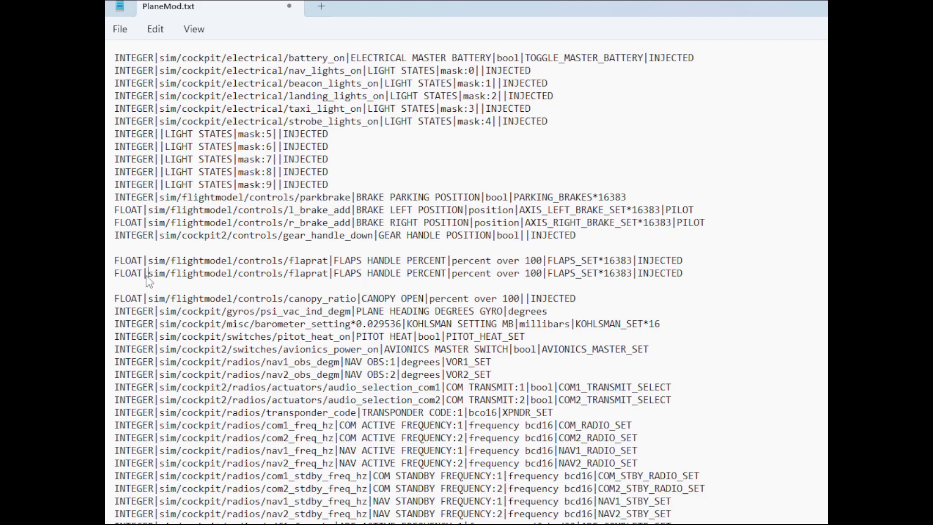
Clear the DataRef path, the percent over 100 units and the FLAPS_SET*16383 event from the duplicated flaps line, keeping the separators
left_click_drag(148, 274, 332, 283)
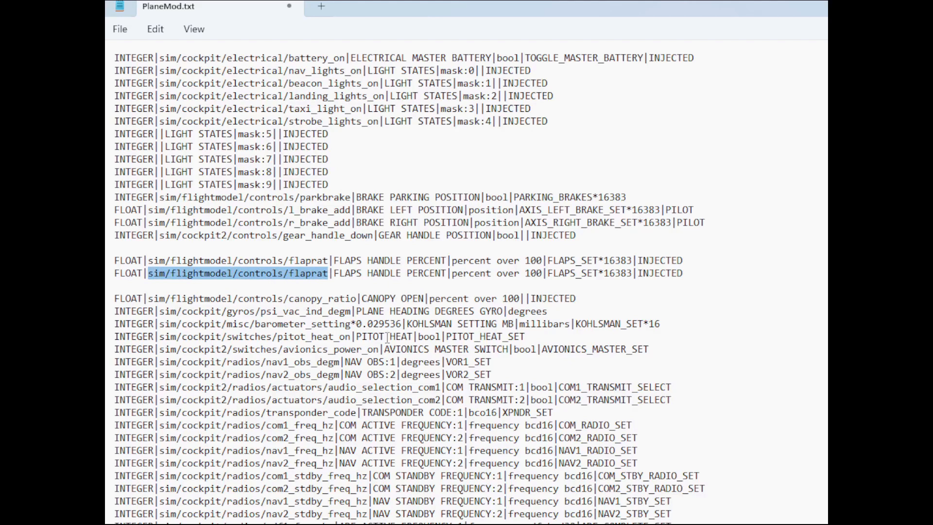
key("Delete")
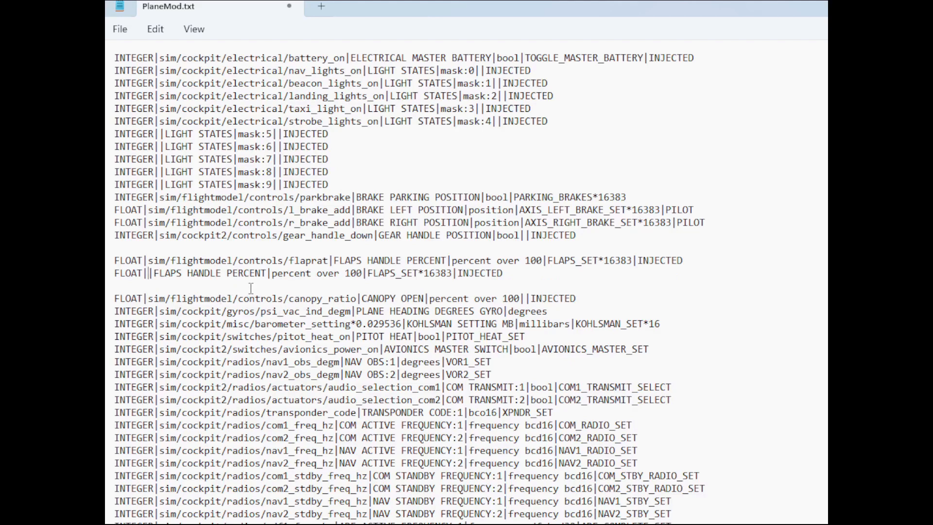
left_click(272, 275)
left_click_drag(273, 279, 355, 281)
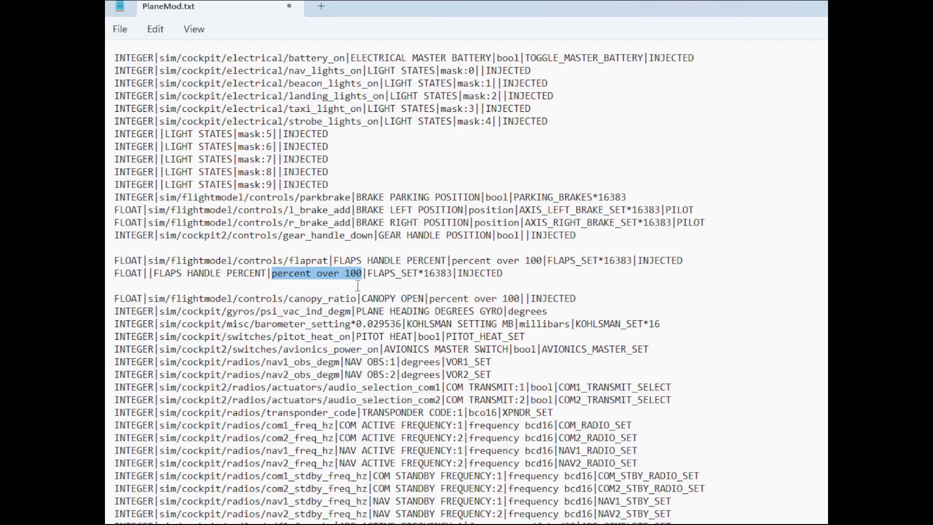
key("BackSpace")
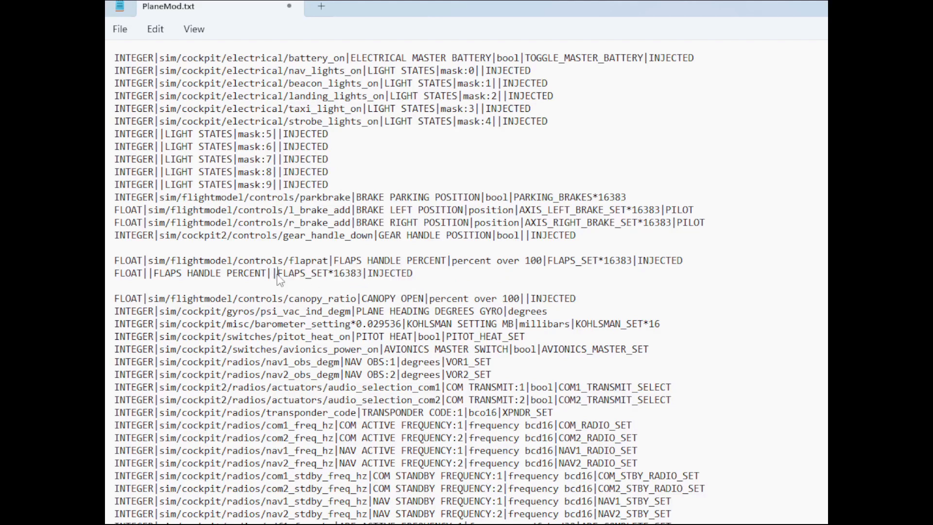
left_click_drag(278, 274, 372, 286)
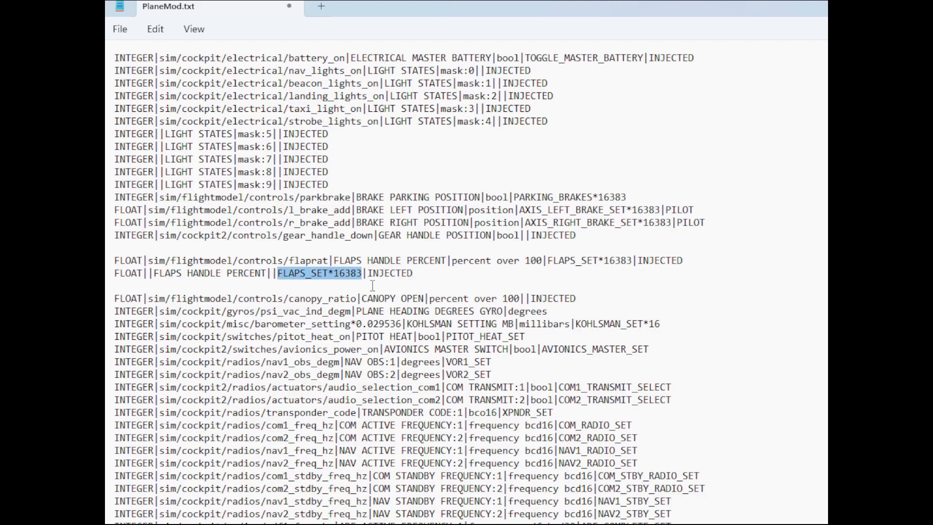
key("BackSpace")
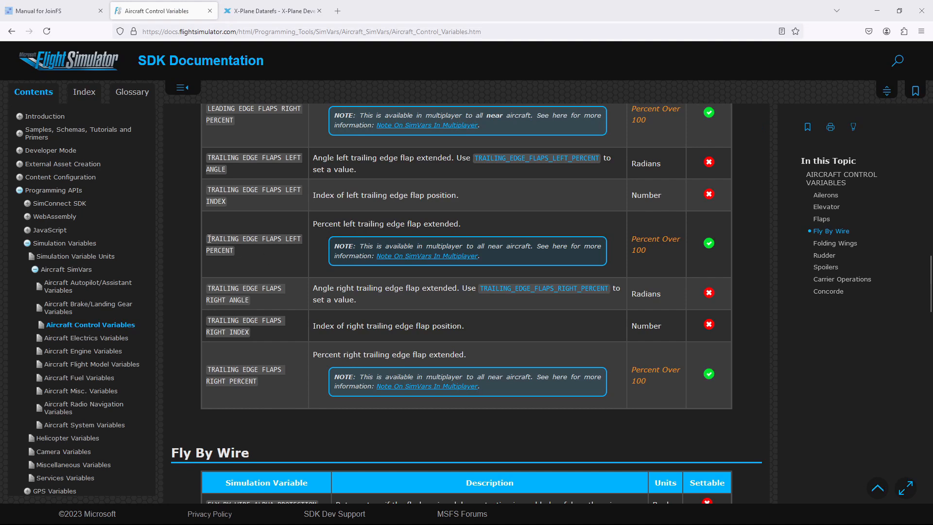
Replace the variable name in the duplicated line with TRAILING EDGE FLAPS LEFT PERCENT, copied from the SDK documentation
left_click_drag(208, 239, 234, 251)
key("ctrl+c")
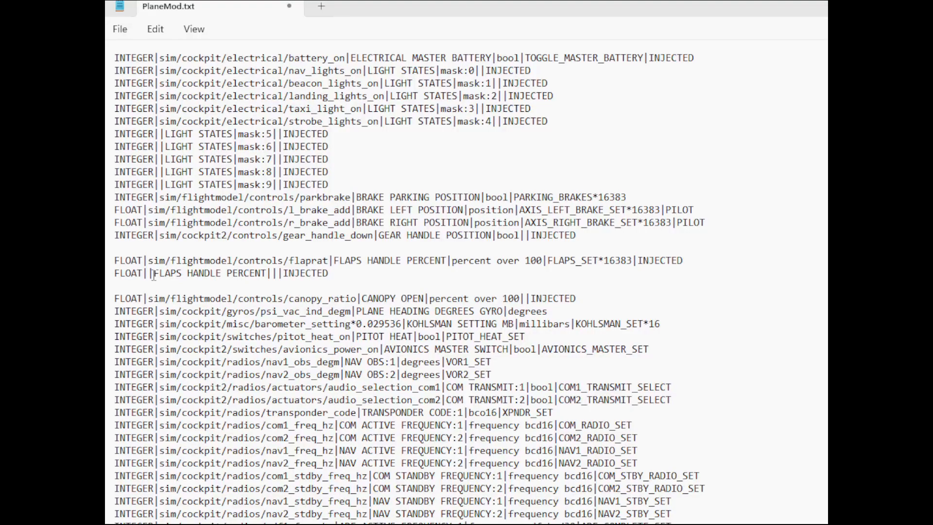
left_click_drag(154, 275, 268, 276)
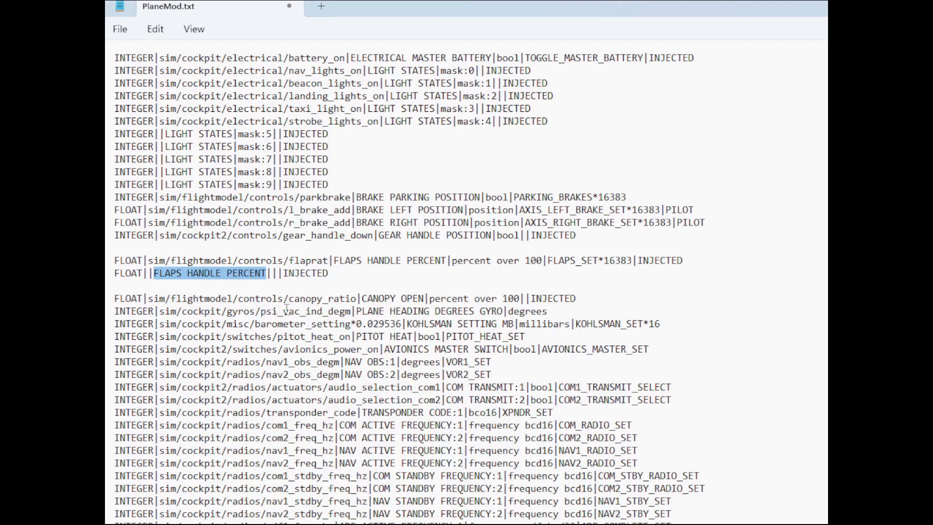
key("ctrl+v")
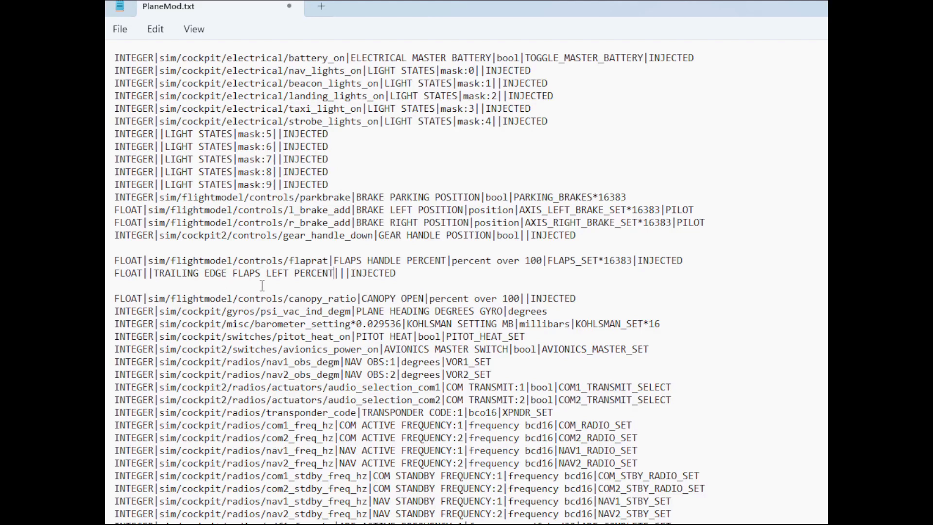
Add a matching TRAILING EDGE FLAPS RIGHT PERCENT line below the left flaps line by duplicating it, and save PlaneMod.txt
left_click(397, 274)
left_click_drag(397, 274, 116, 276)
key("ctrl+c")
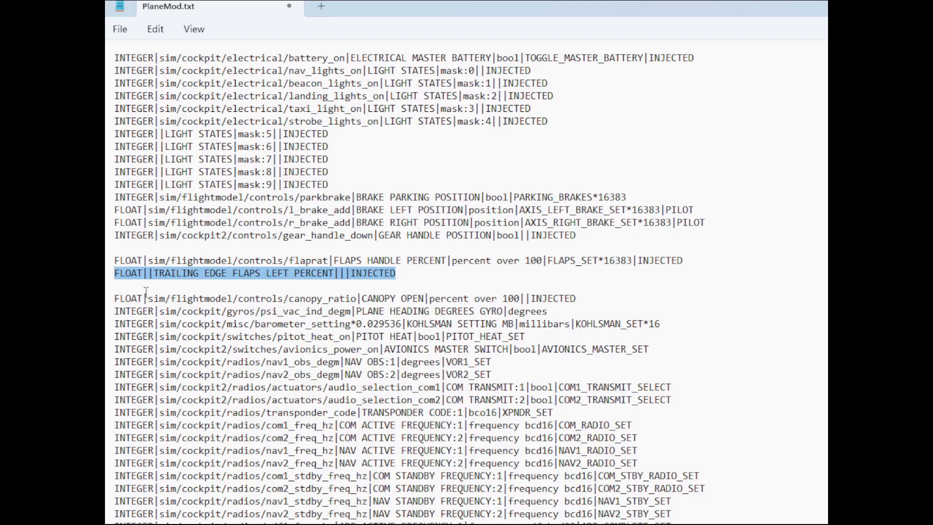
left_click(409, 275)
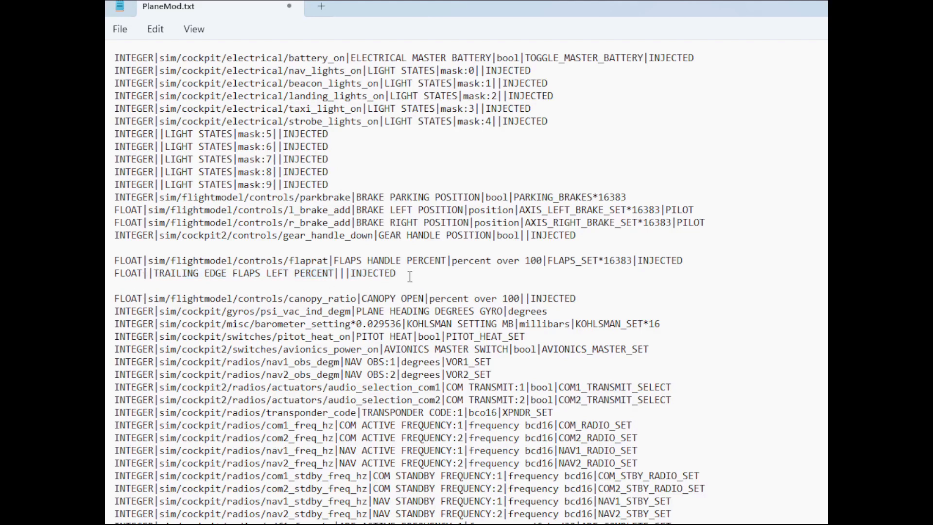
key("Return")
key("ctrl+v")
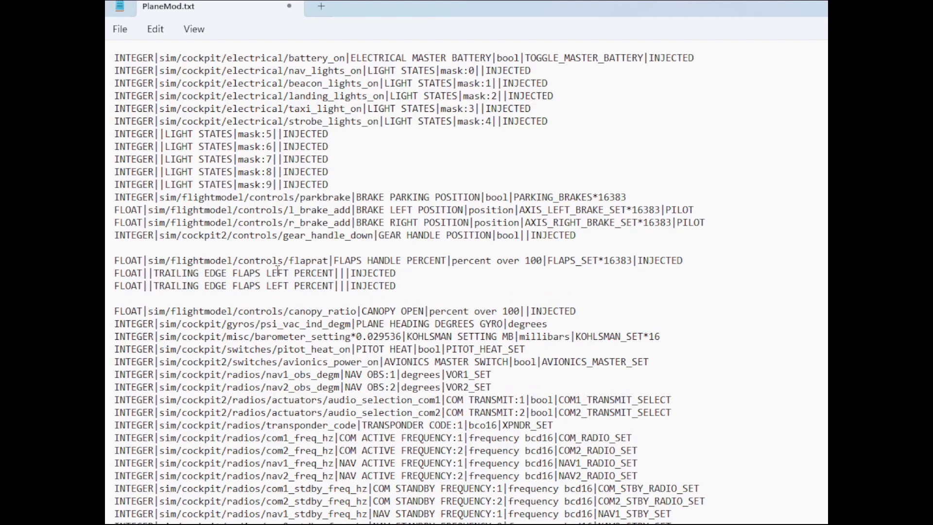
left_click_drag(266, 286, 289, 288)
type("RIGHT")
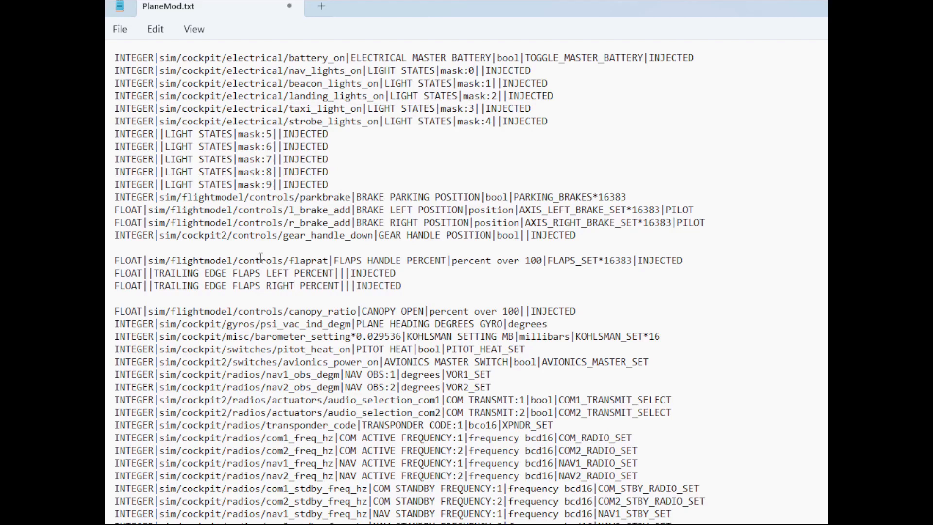
left_click(121, 31)
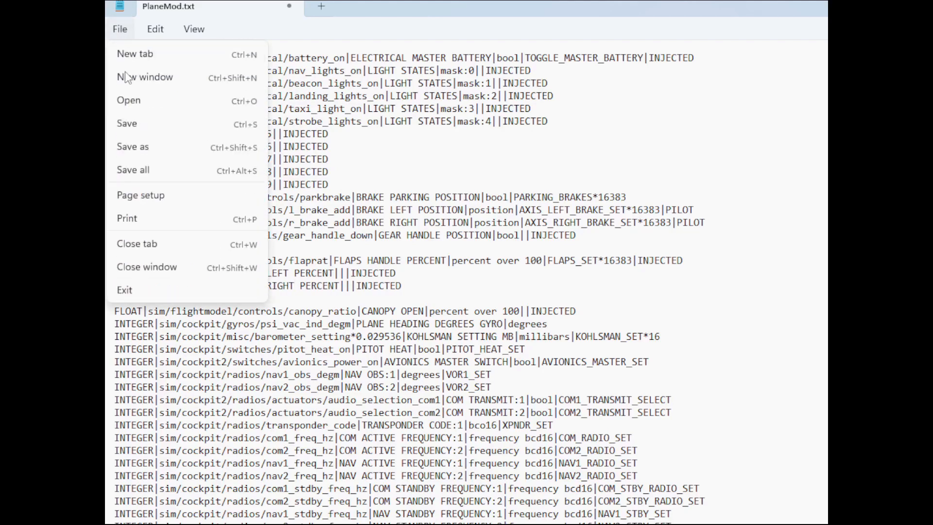
left_click(128, 124)
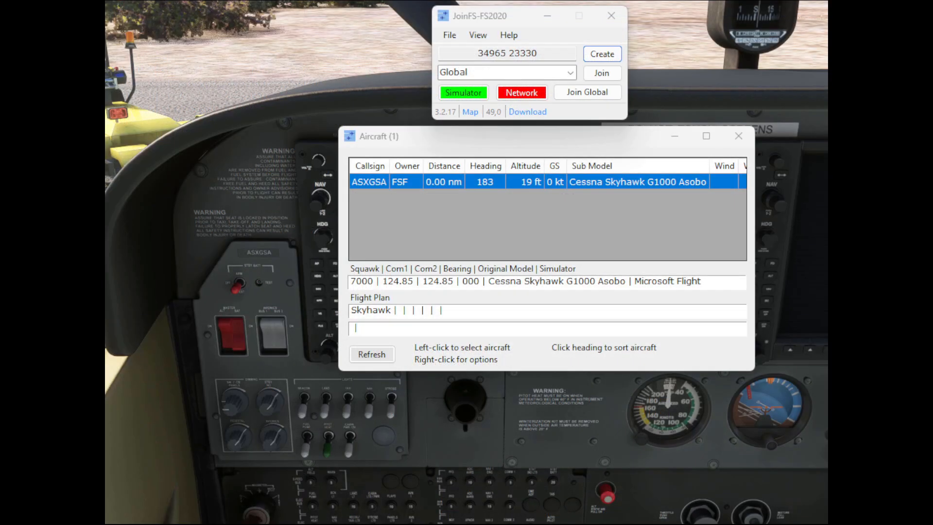
Replace Plane.txt with PlaneMod.txt in the variable files assigned to the Cessna Skyhawk G1000 Asobo
right_click(485, 182)
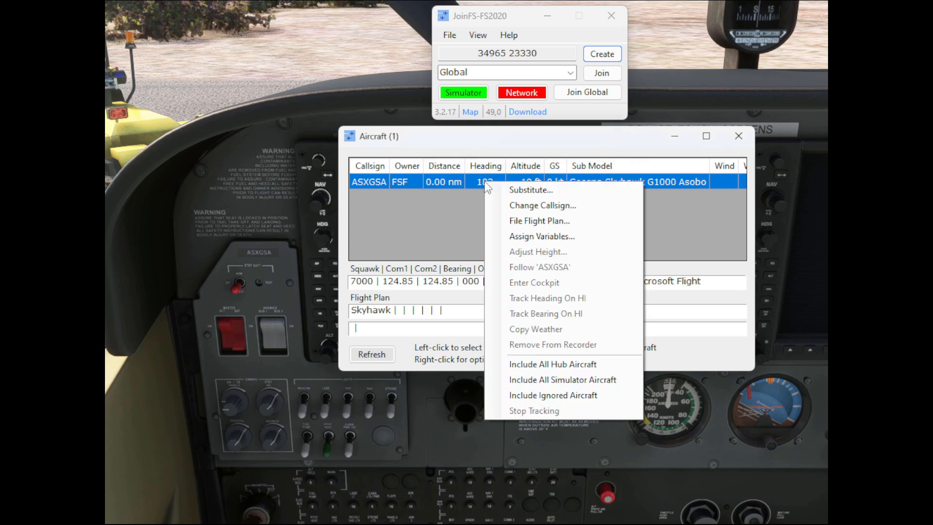
left_click(521, 237)
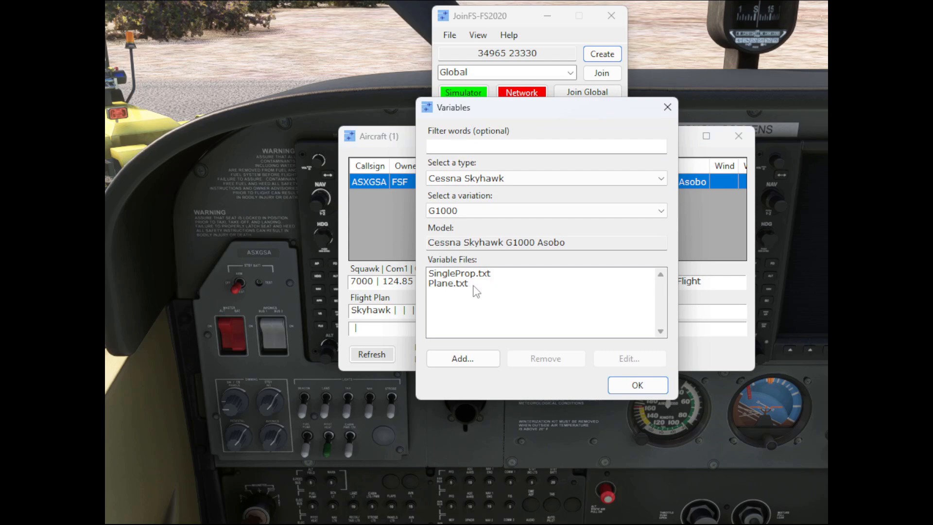
left_click(459, 286)
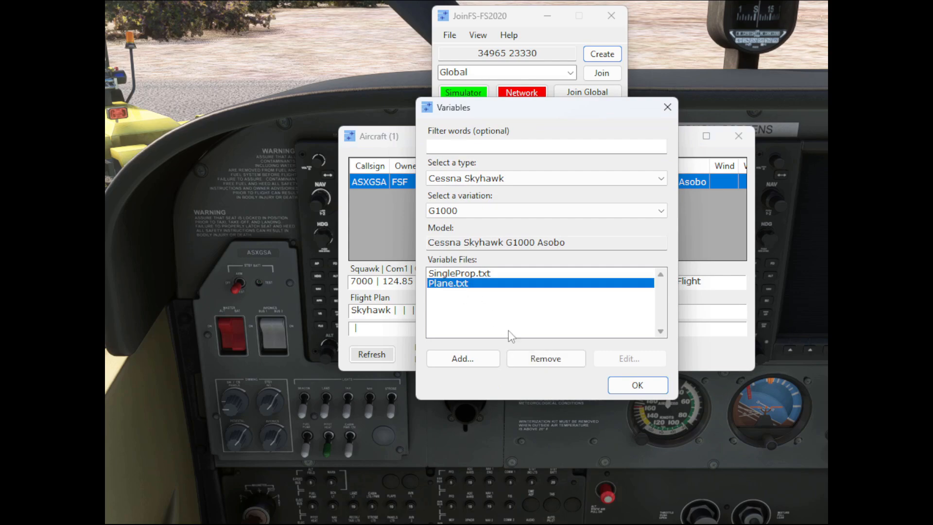
left_click(541, 360)
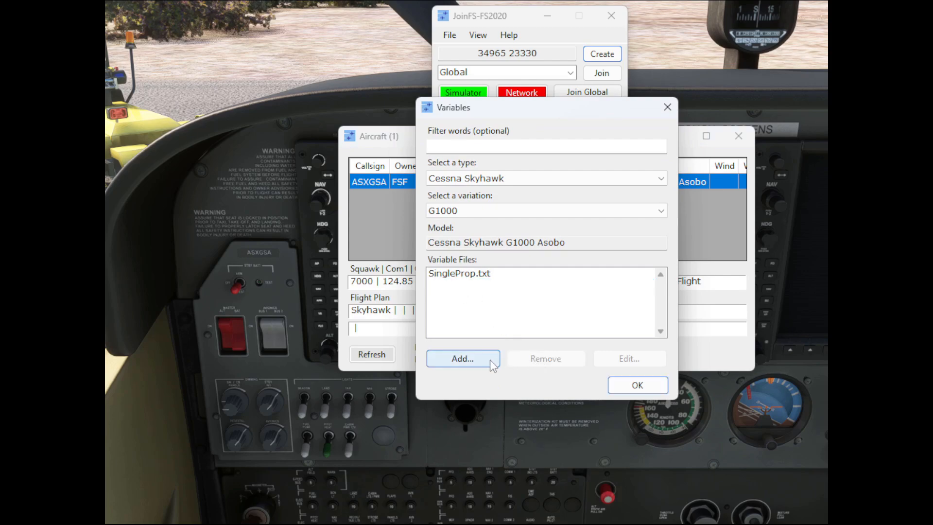
left_click(490, 360)
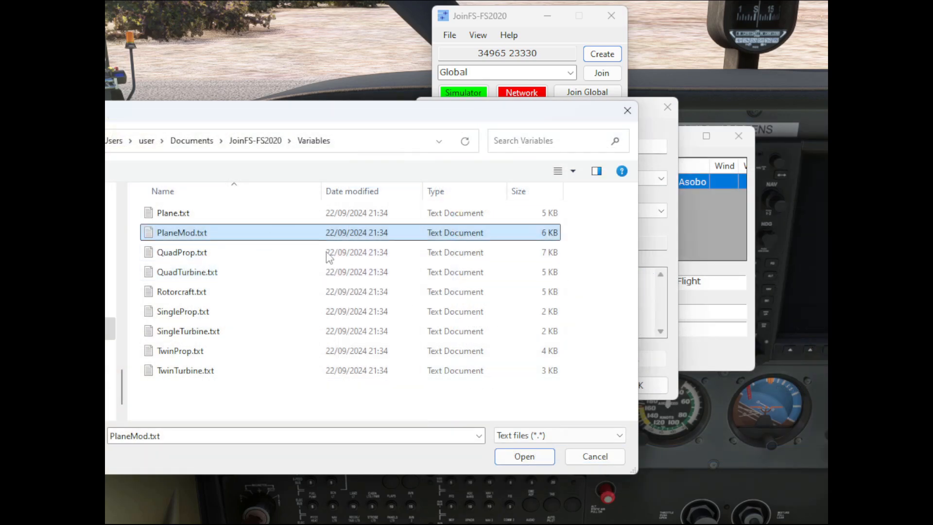
left_click(527, 460)
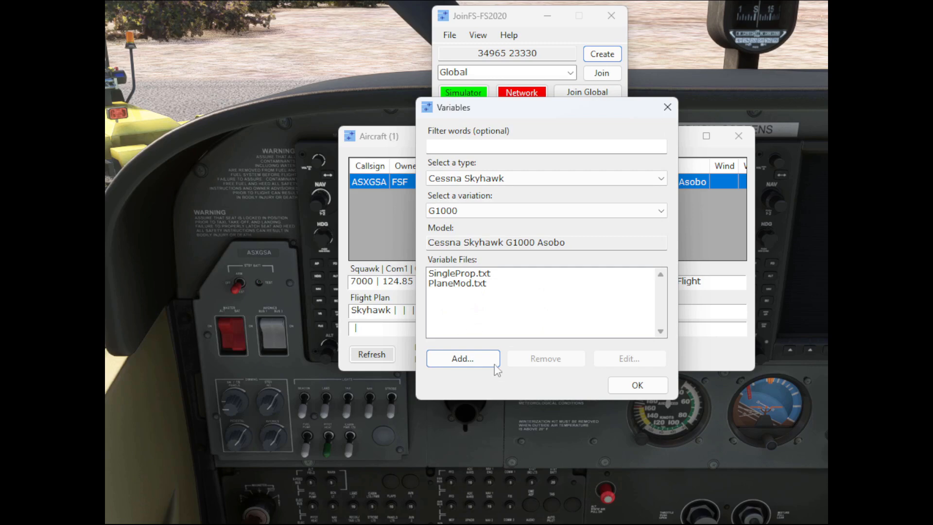
left_click(637, 386)
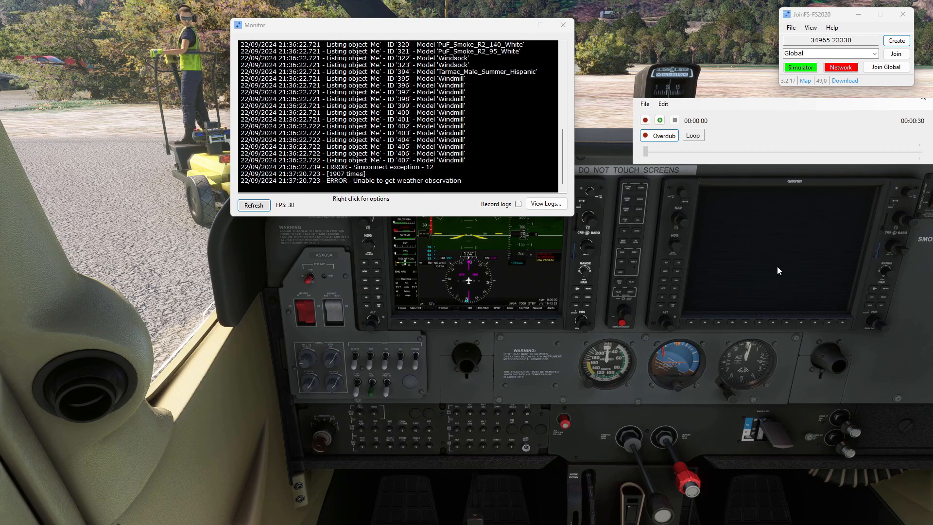
Enable variable logging in the Monitor and refresh its log
right_click(375, 111)
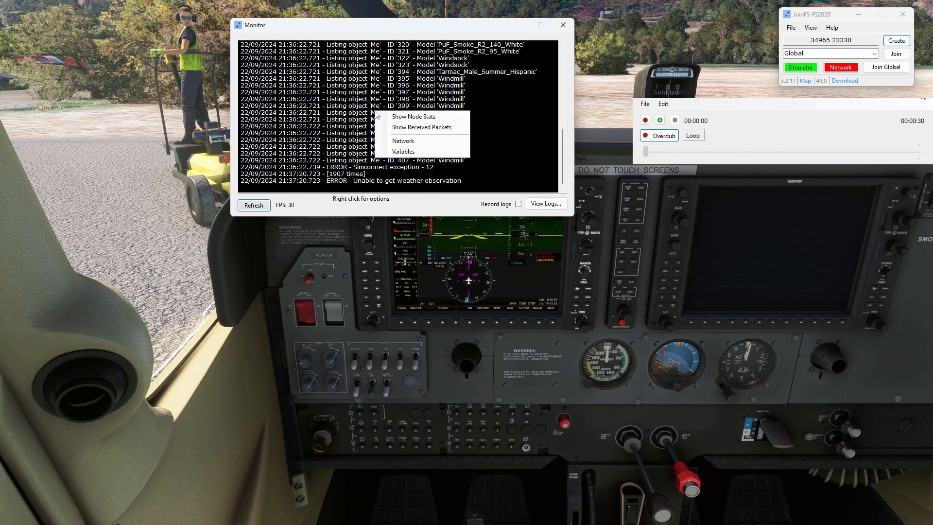
left_click(398, 152)
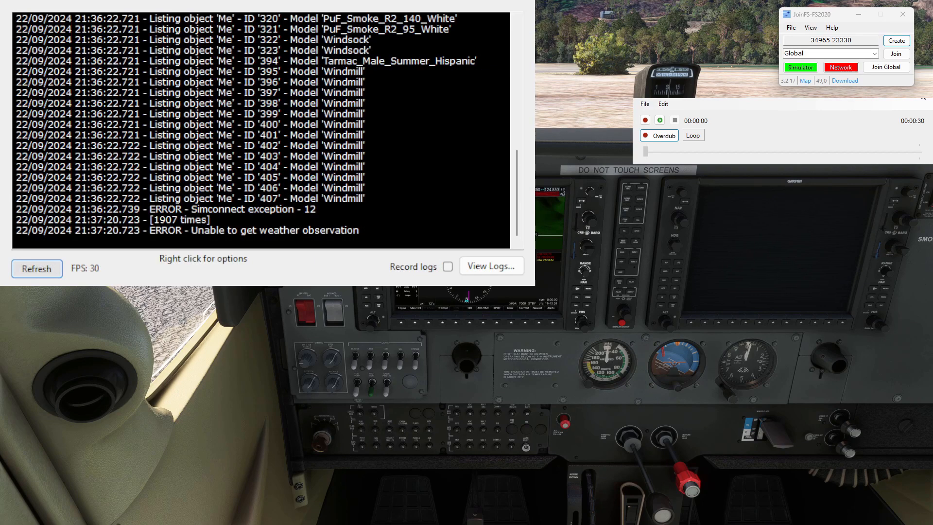
left_click(38, 271)
Start a new recording, lower the flaps fully, and review the trailing edge flaps entries in the Monitor log
left_click(792, 28)
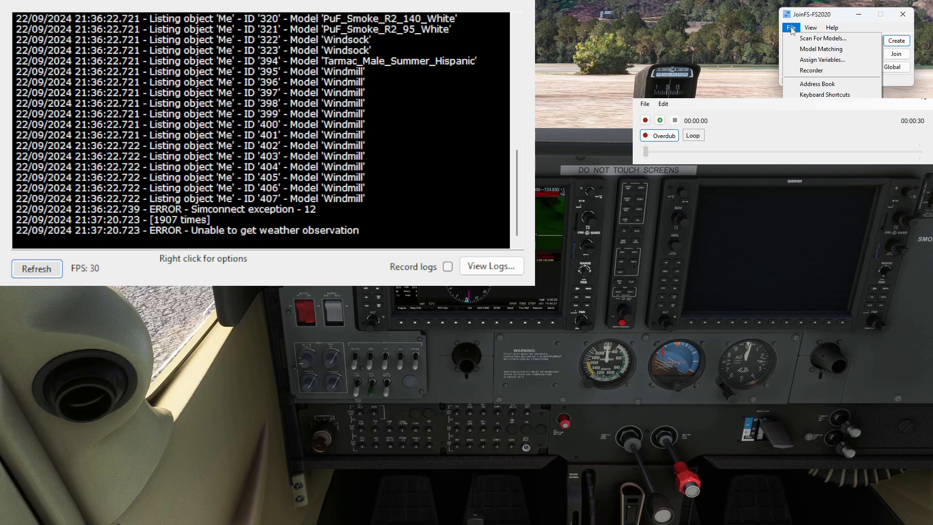
left_click(811, 70)
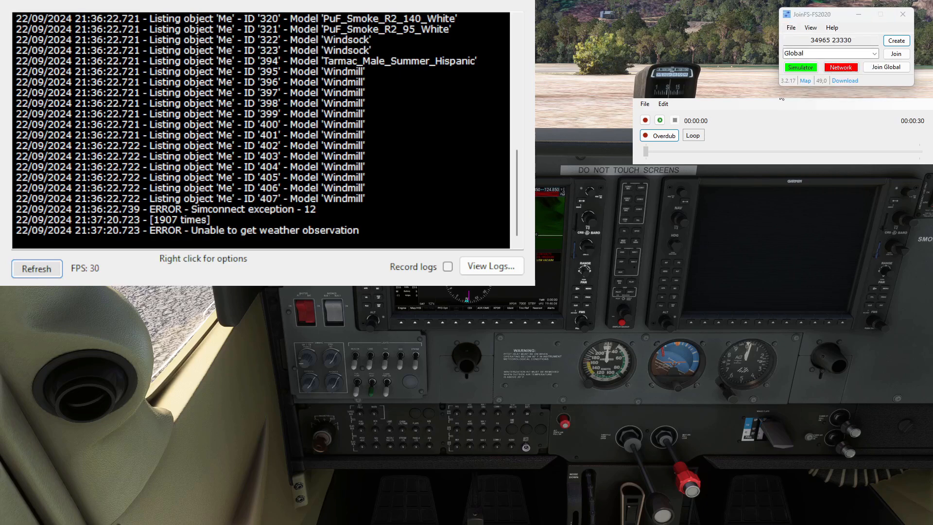
left_click(646, 121)
key("space")
left_click(779, 437)
left_click_drag(779, 434, 773, 470)
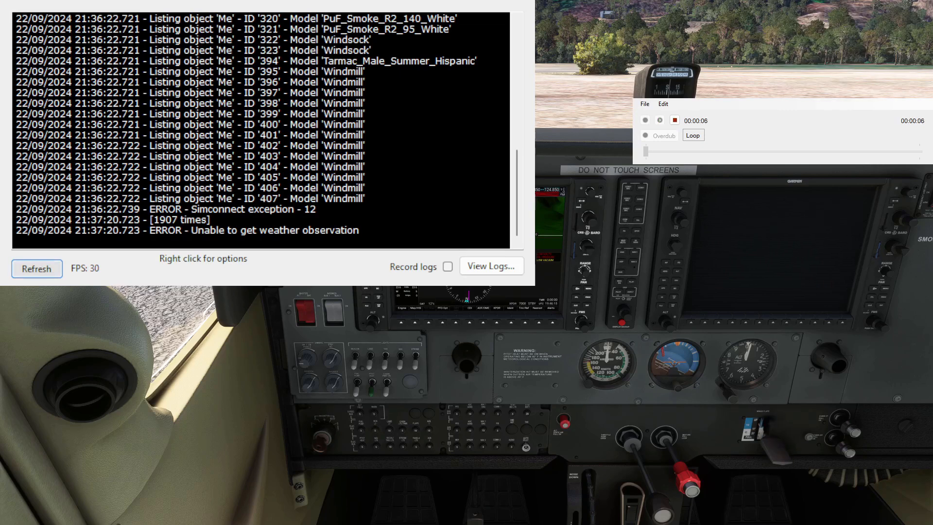
left_click(42, 273)
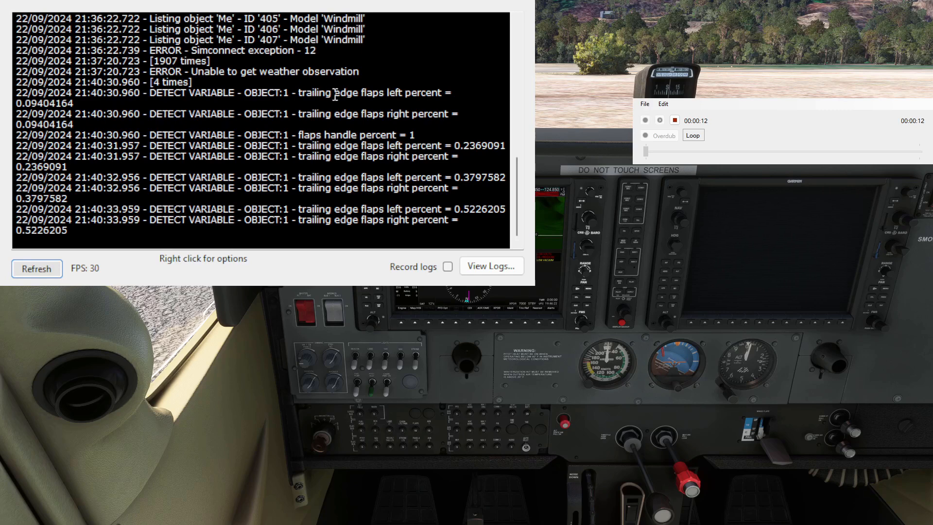
left_click_drag(305, 92, 398, 221)
Raise the flaps fully while recording and check the flaps handle and trailing edge flaps entries in the refreshed log
left_click(773, 448)
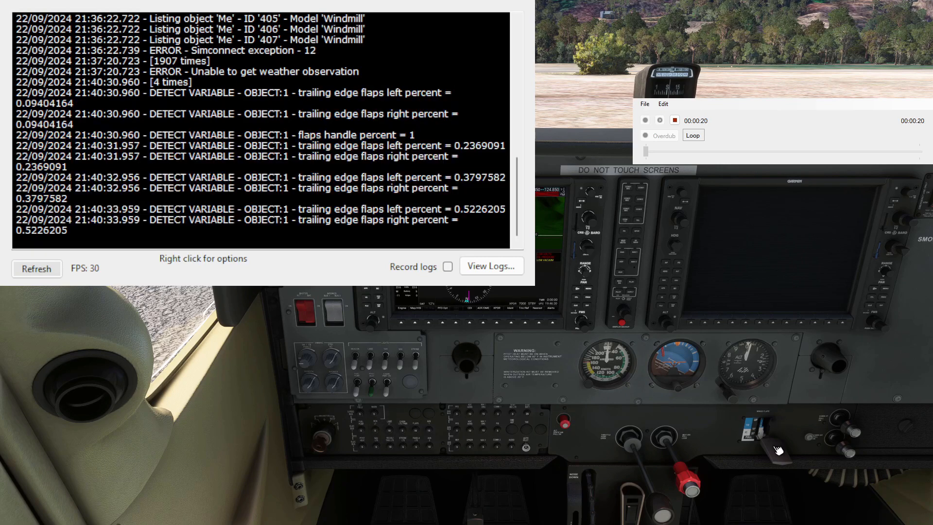
left_click_drag(780, 442, 780, 413)
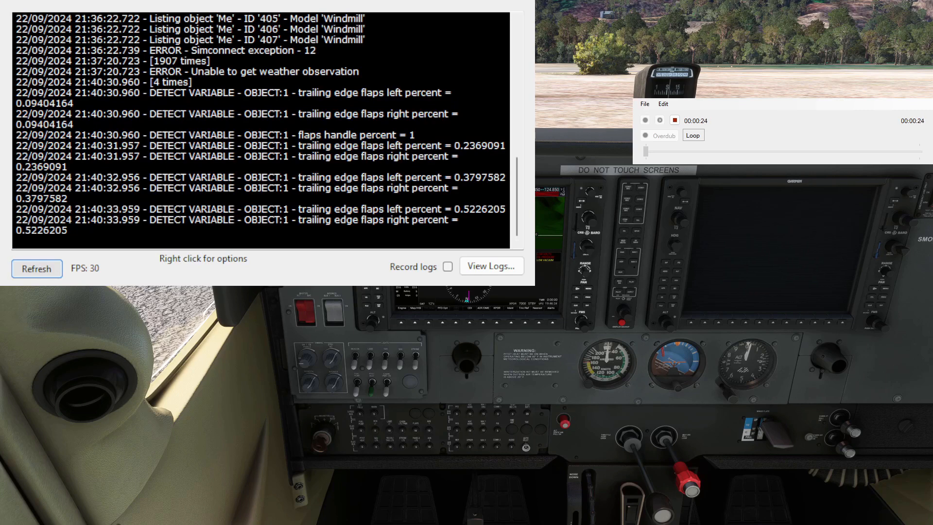
left_click(39, 272)
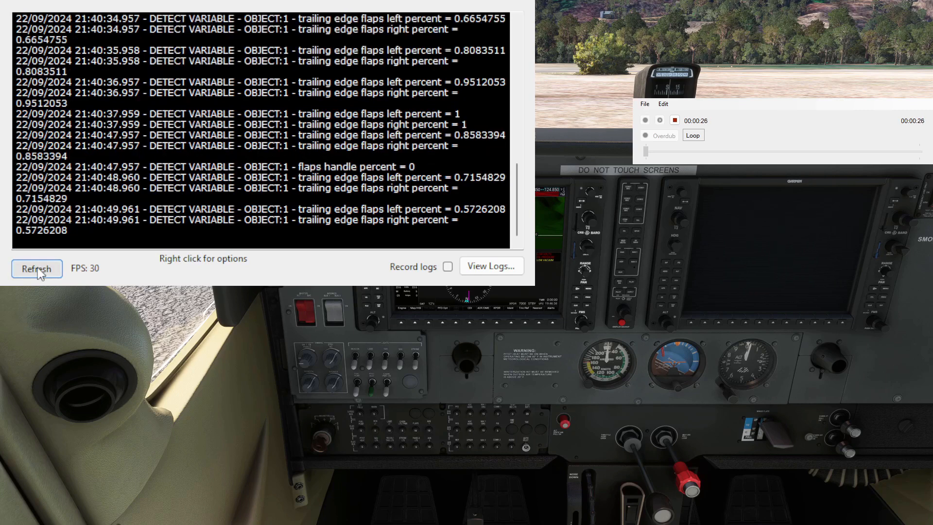
left_click_drag(416, 167, 311, 168)
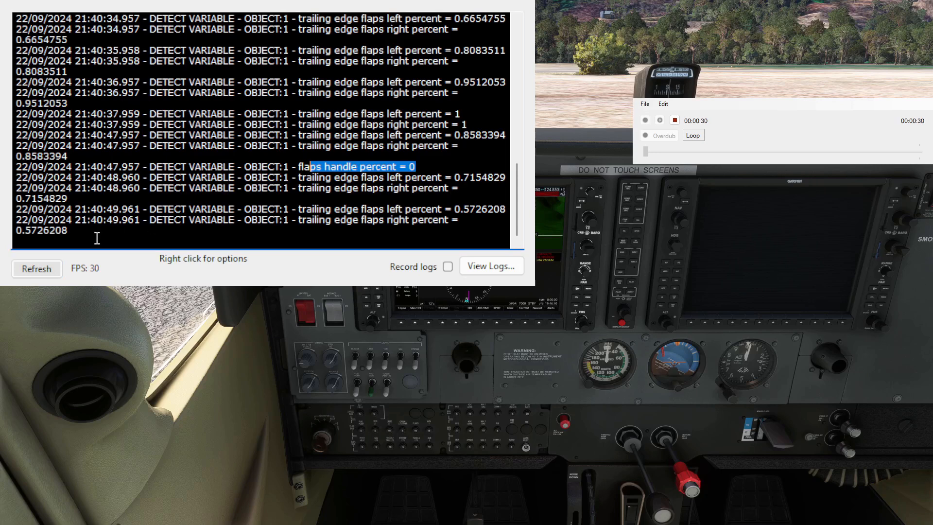
left_click(36, 268)
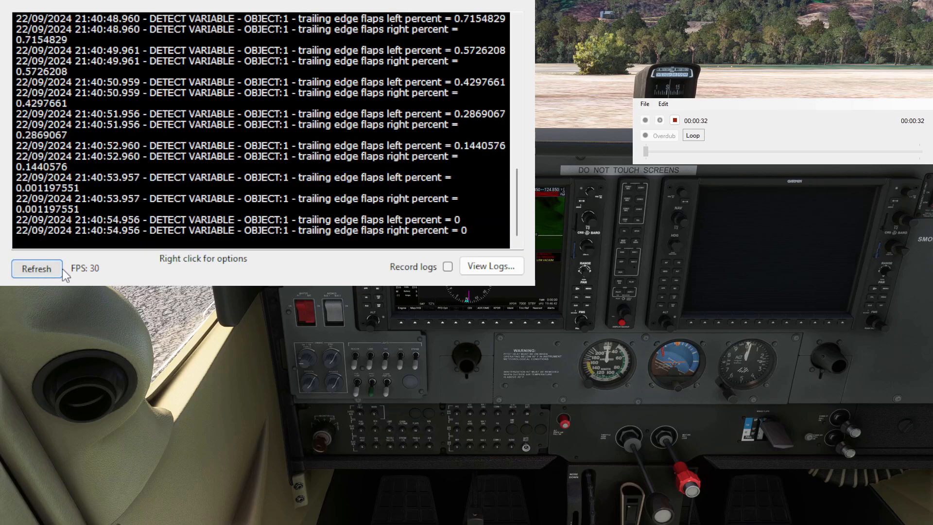
left_click_drag(301, 220, 473, 237)
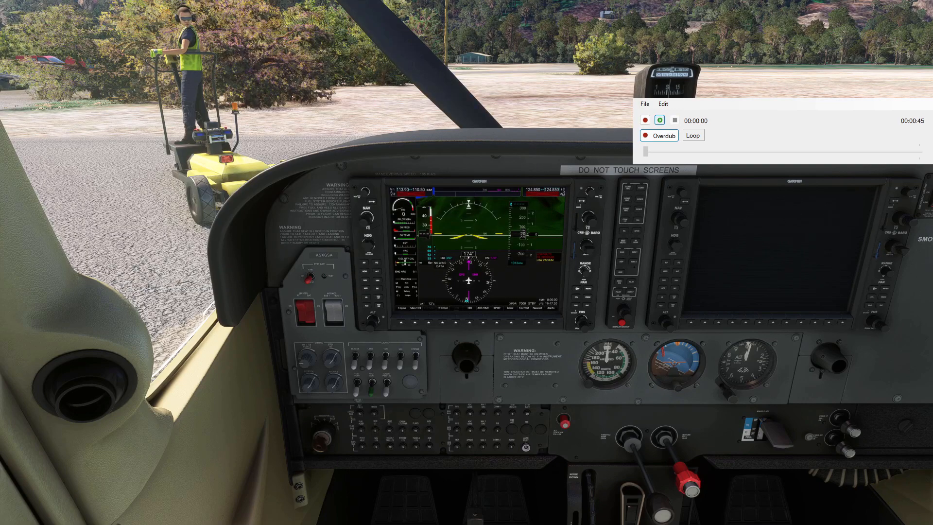
Play back the recording and watch the recorded Skyhawk's flaps from outside the aircraft
left_click(660, 121)
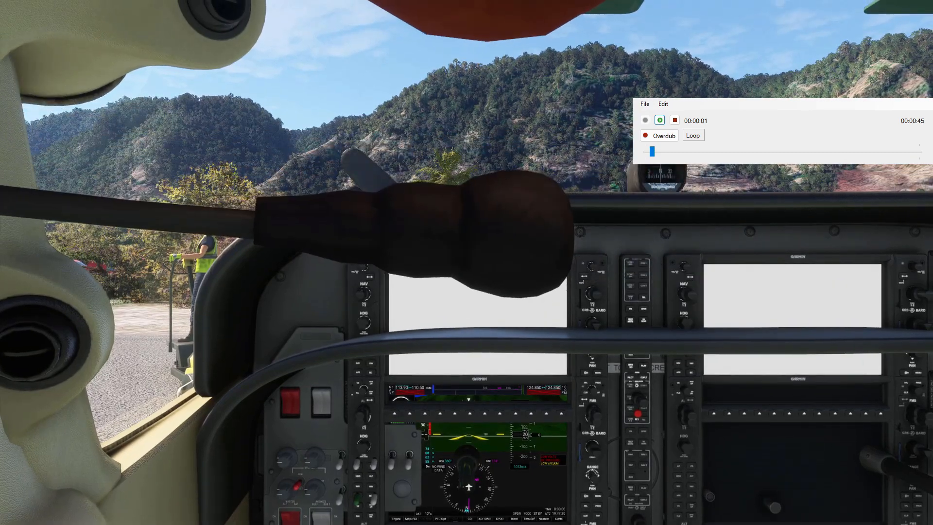
key("End")
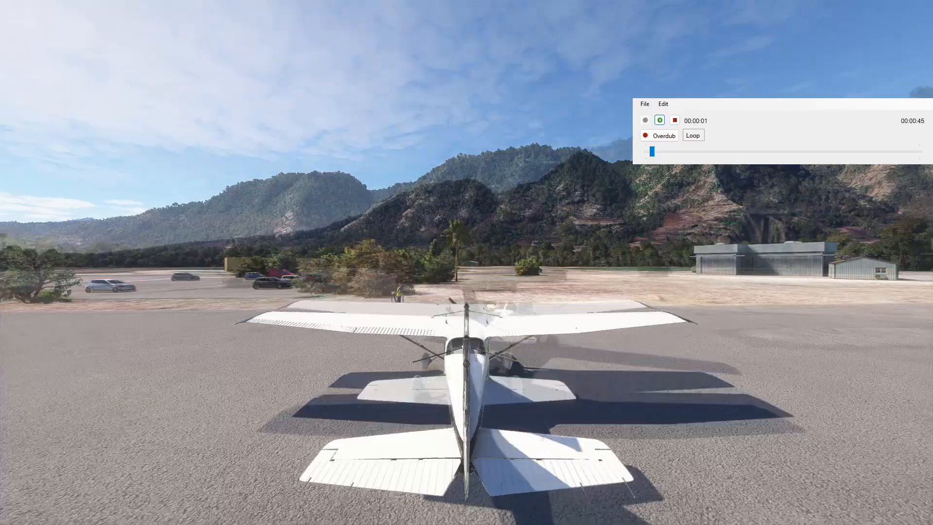
key("End")
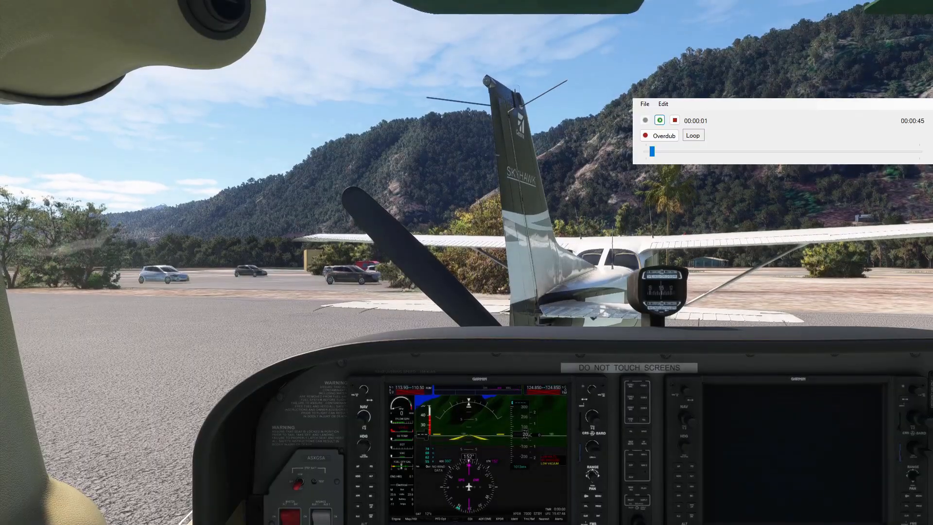
left_click(660, 121)
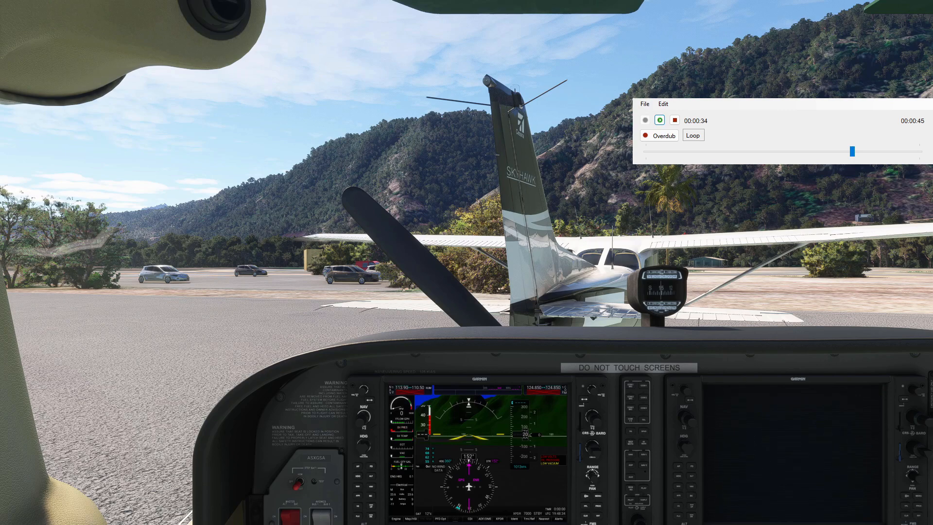
Enter the cockpit of the recorded Skyhawk from the aircraft list and move the list out of the way
left_click_drag(932, 227, 460, 97)
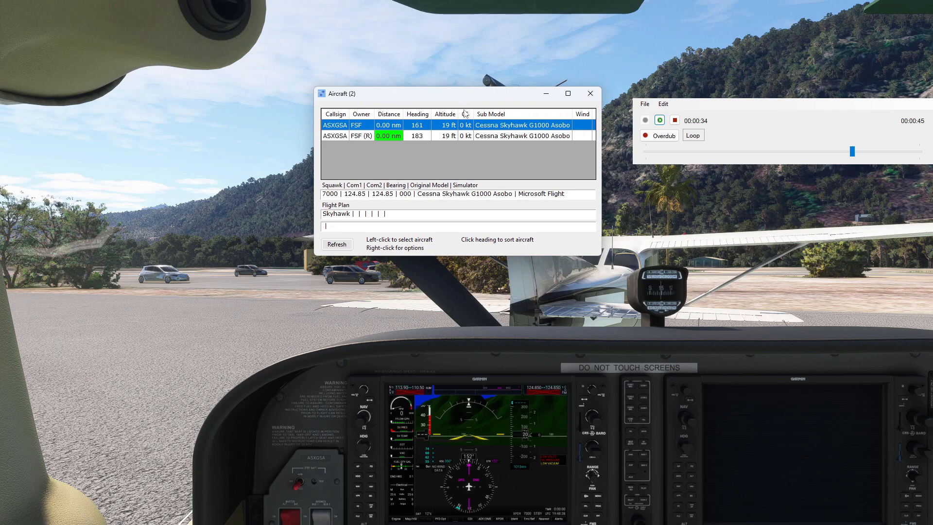
left_click(422, 137)
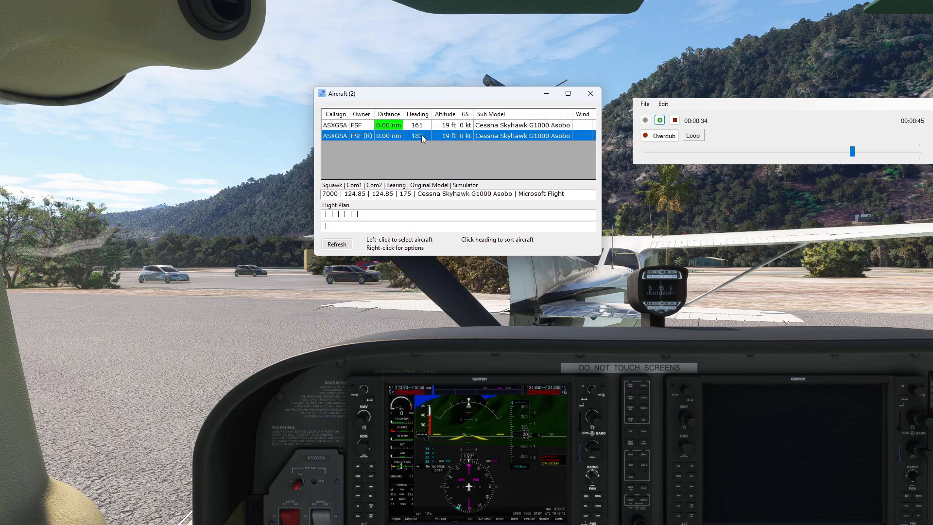
right_click(422, 135)
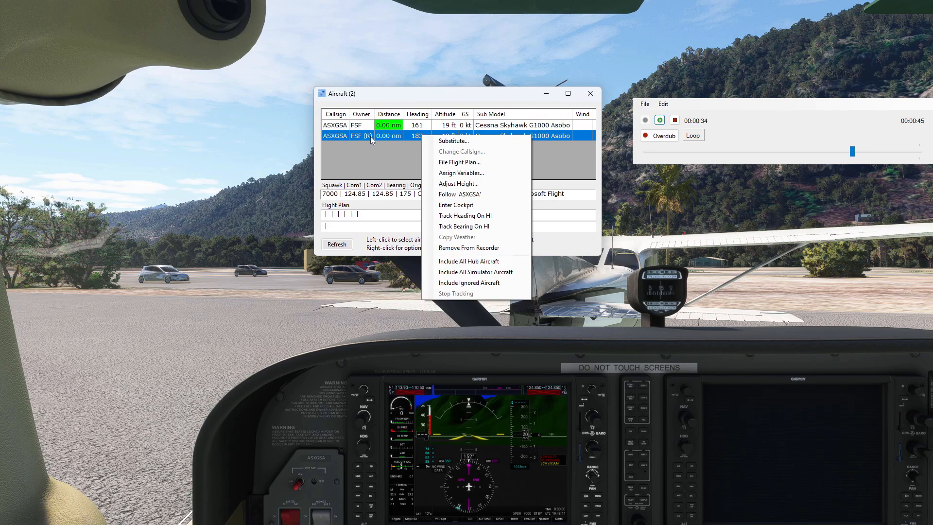
left_click(468, 206)
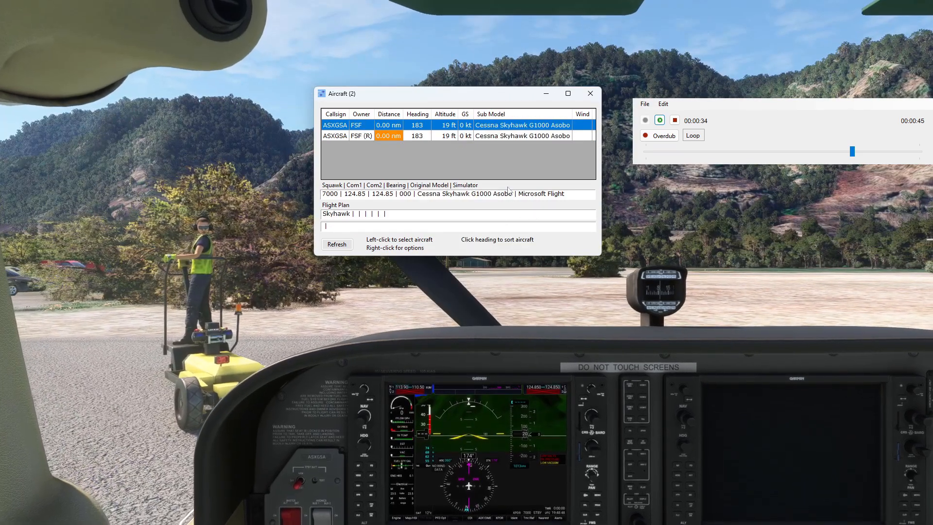
left_click_drag(428, 94, 932, 214)
Rewind the recording to 00:00:00 and play it to watch the flaps lever inside the recorded aircraft's cockpit
right_click(676, 210)
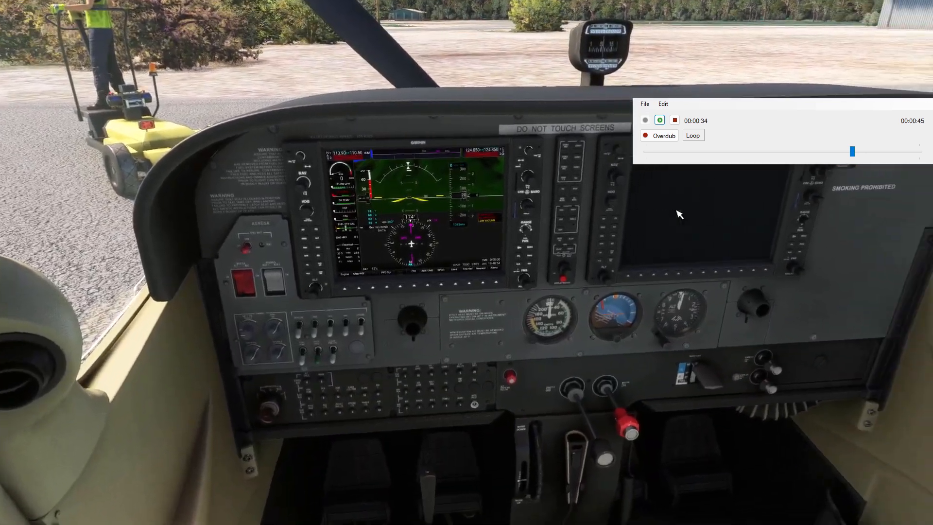
right_click(677, 210)
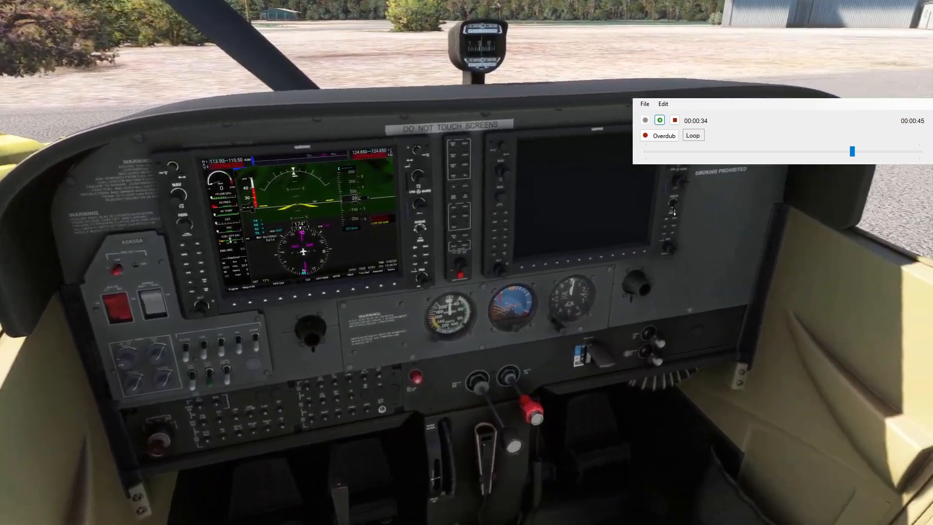
right_click(677, 210)
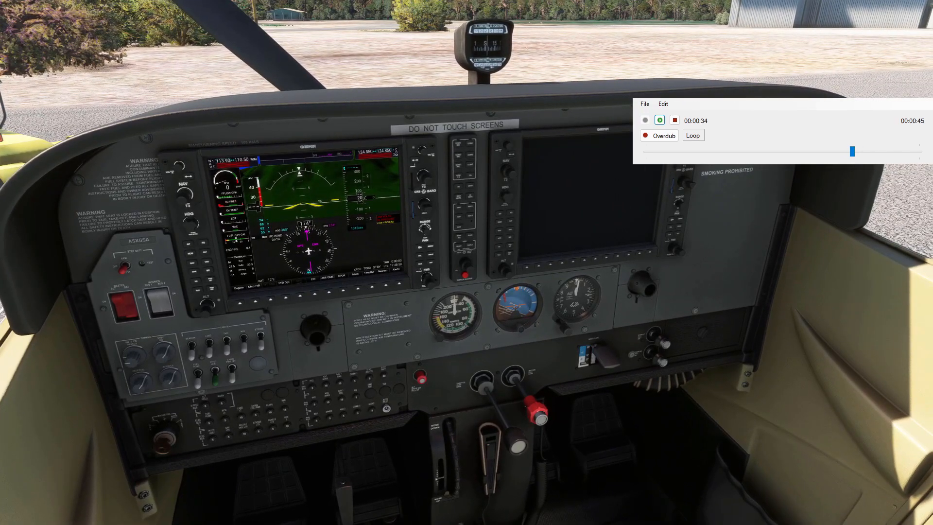
left_click_drag(853, 153, 646, 154)
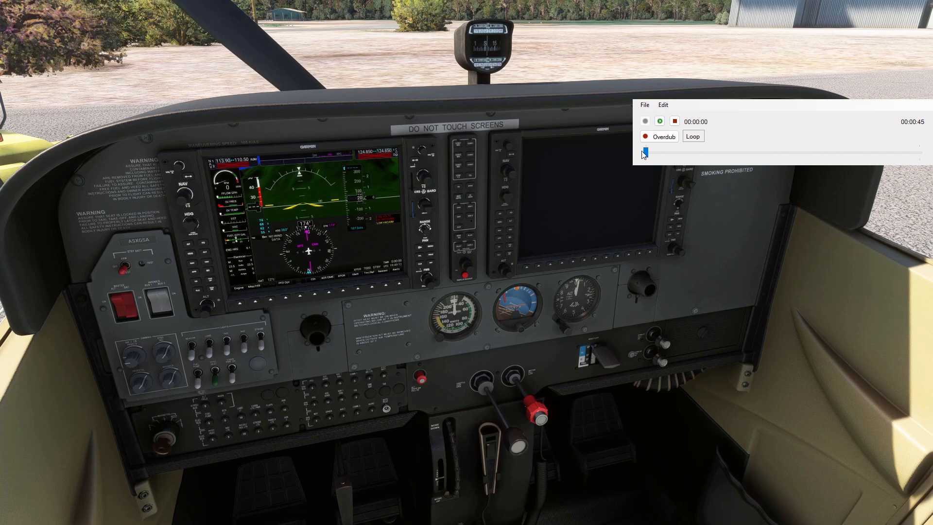
left_click(660, 122)
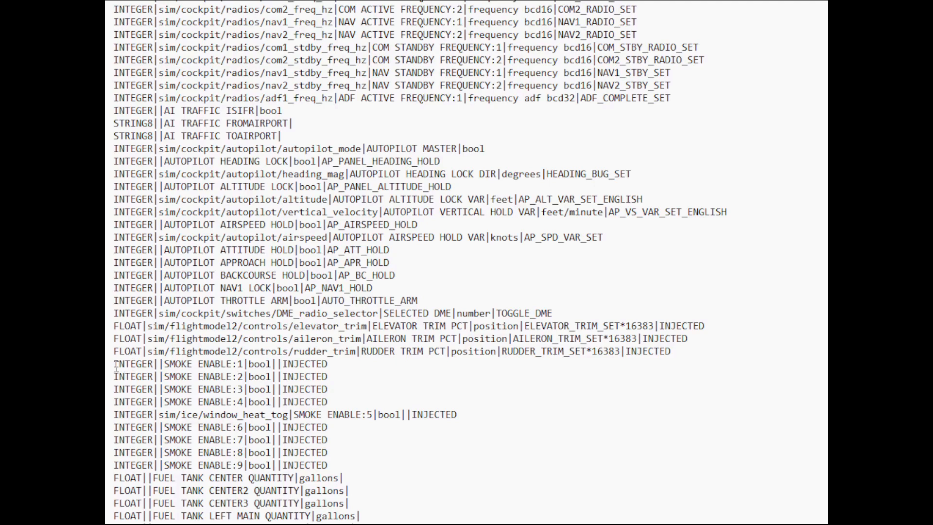
Examine the SMOKE ENABLE:1 to SMOKE ENABLE:9 lines in the variable file, focusing on the first line's SimVar name
left_click_drag(115, 368, 343, 468)
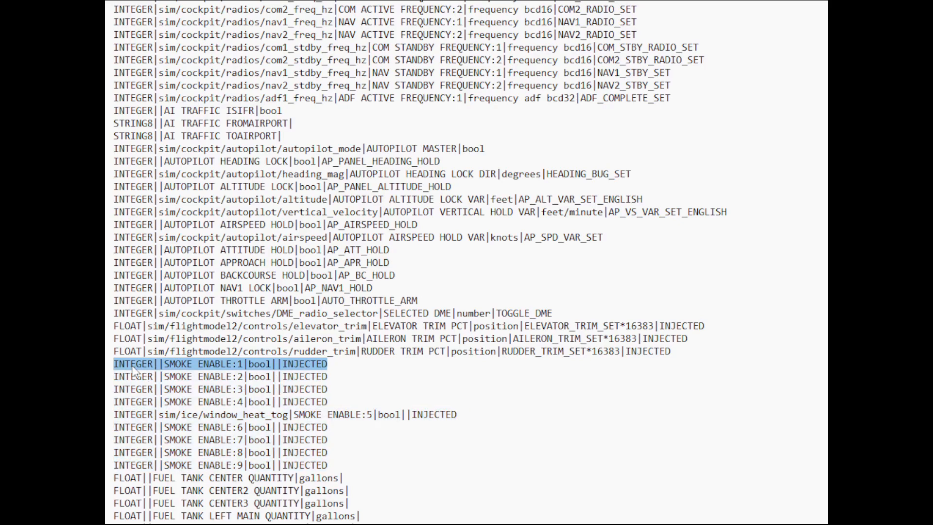
left_click(159, 365)
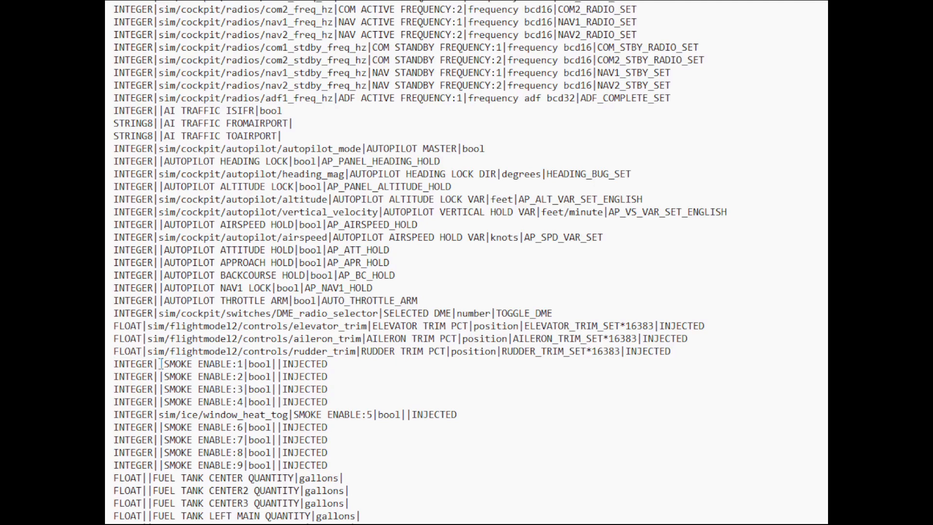
left_click_drag(164, 365, 245, 367)
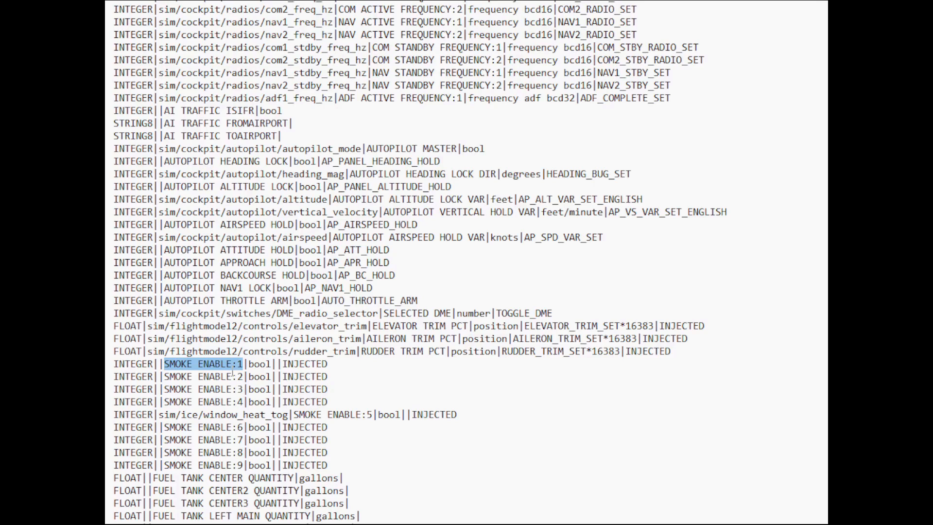
Highlight the bool unit and the INJECTED flag in the SMOKE ENABLE:1 line to examine its remaining fields
left_click_drag(249, 364, 273, 370)
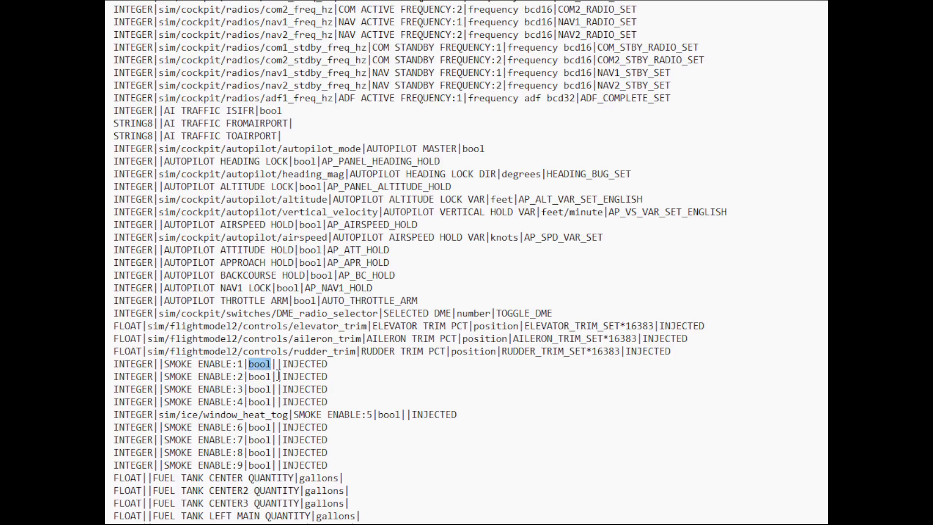
left_click(278, 372)
left_click_drag(283, 364, 331, 365)
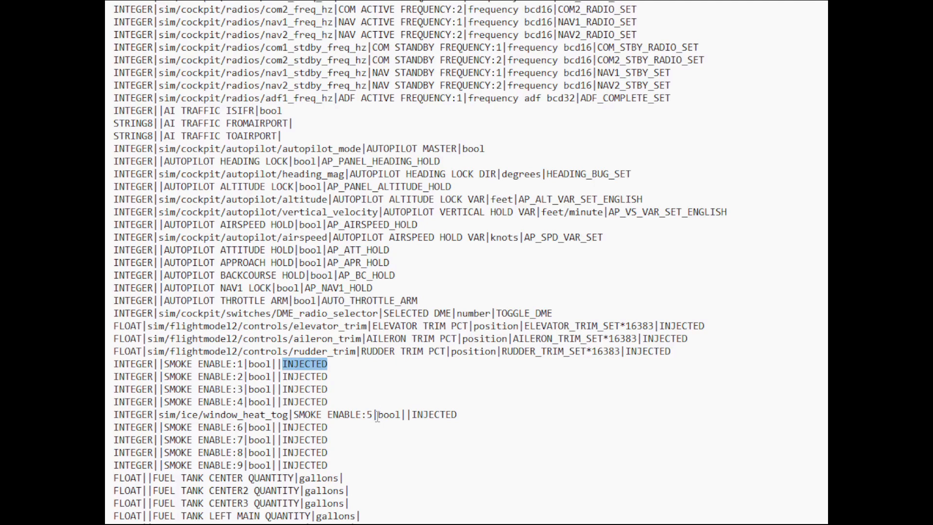
Examine the SMOKE ENABLE:5 line by highlighting the whole line, its sim/ice/window_heat_tog dataref and its SimVar name
left_click_drag(458, 415, 116, 416)
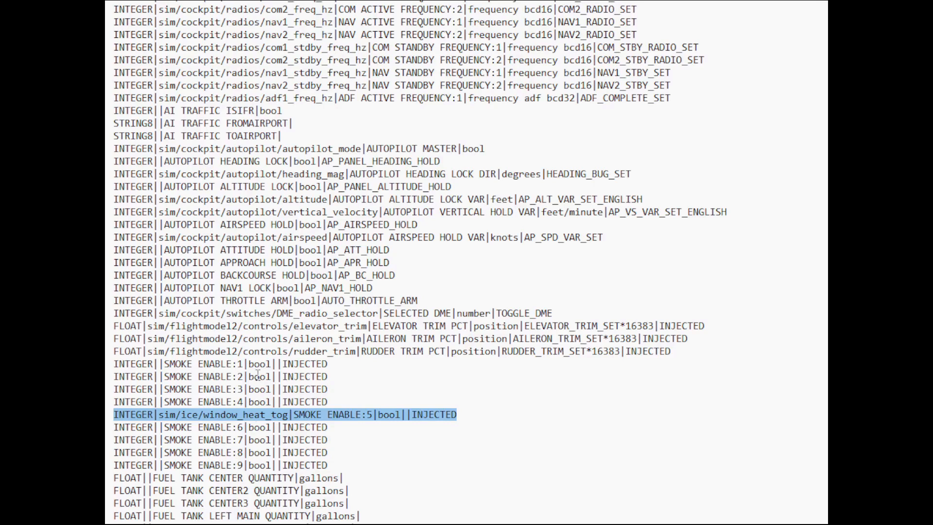
left_click(266, 416)
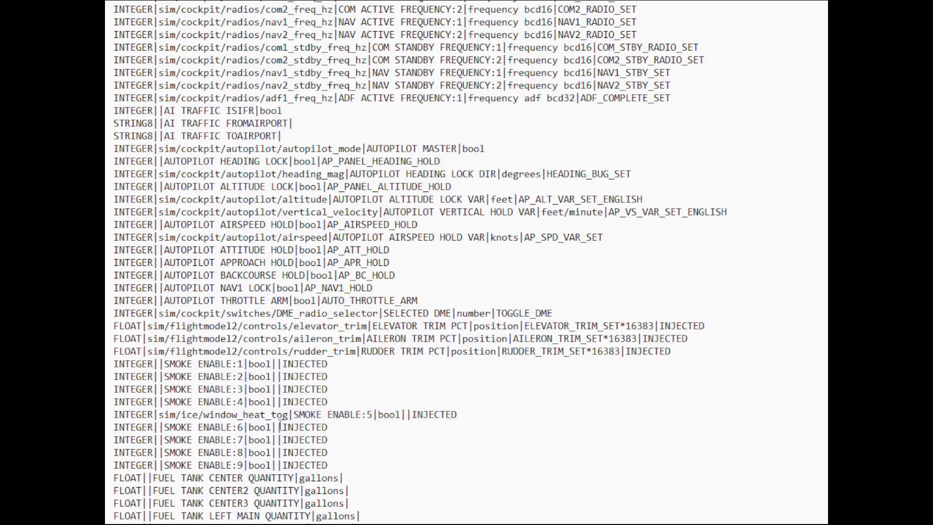
left_click(289, 416)
left_click_drag(279, 422, 203, 418)
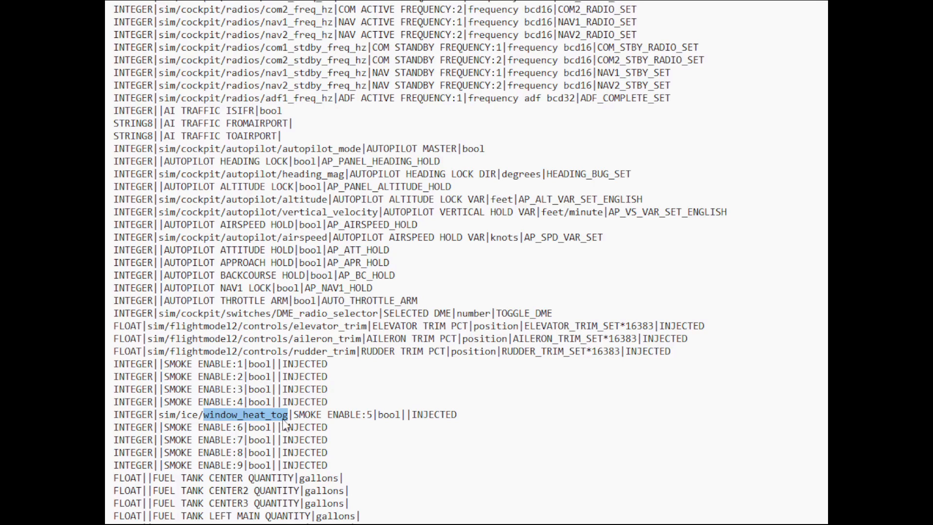
left_click_drag(288, 417, 160, 419)
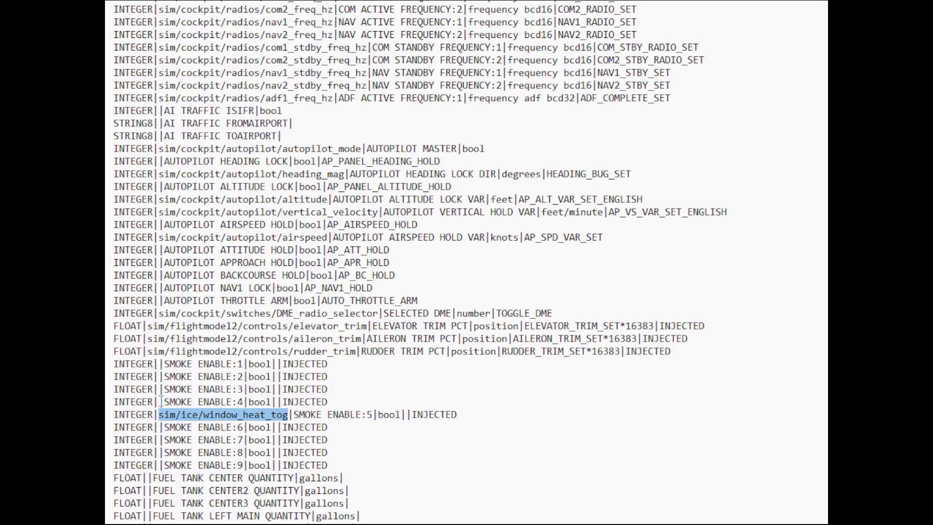
left_click(372, 417)
left_click_drag(372, 417, 295, 416)
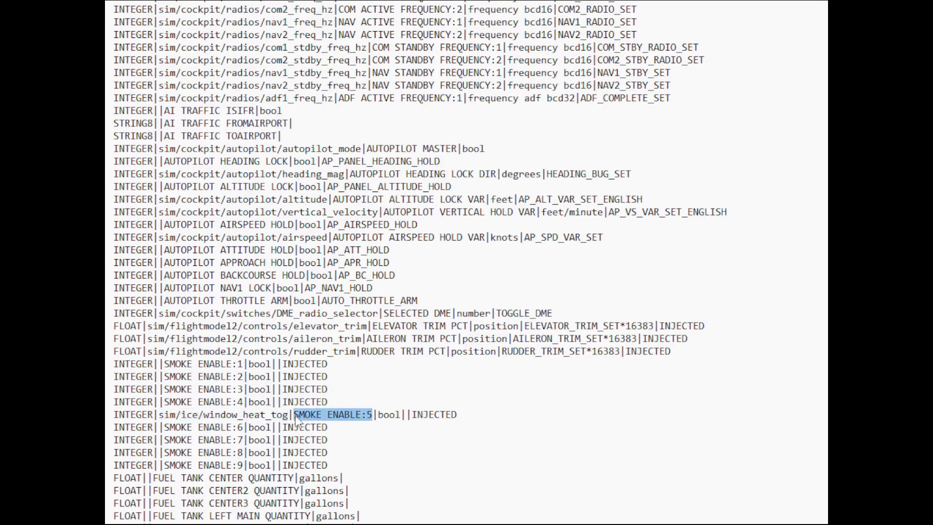